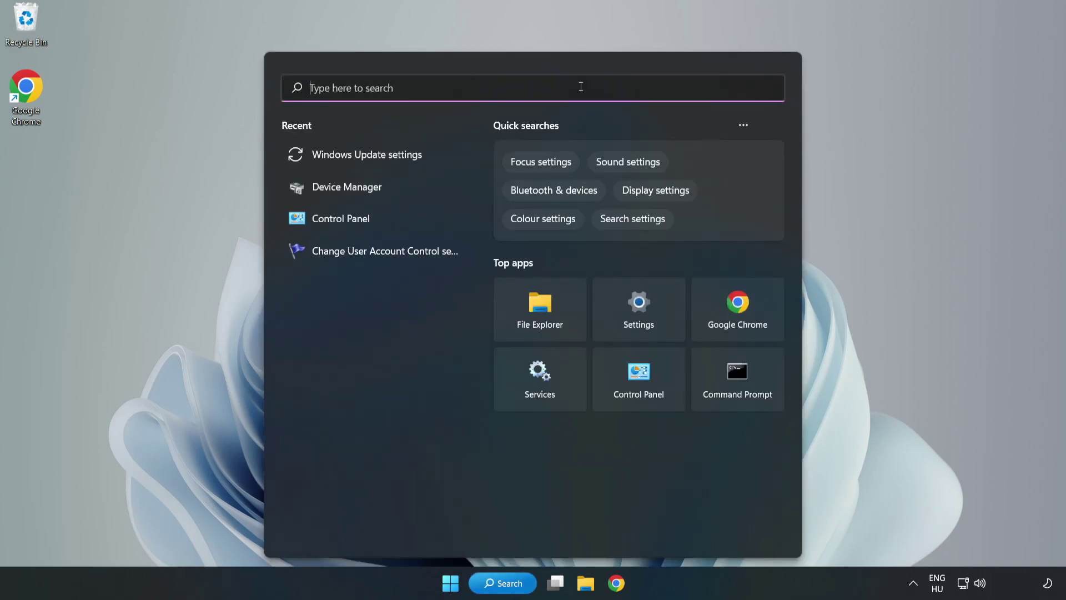
- Search Windows for "device manager", open Device Manager and move its window toward the middle of the desktop
type("device")
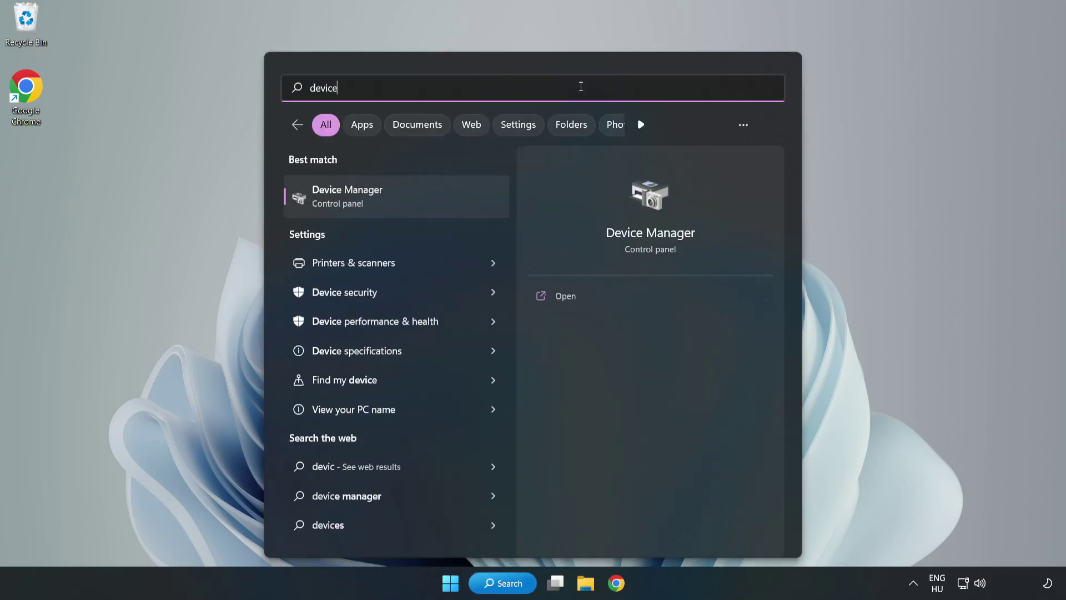
type(" manager")
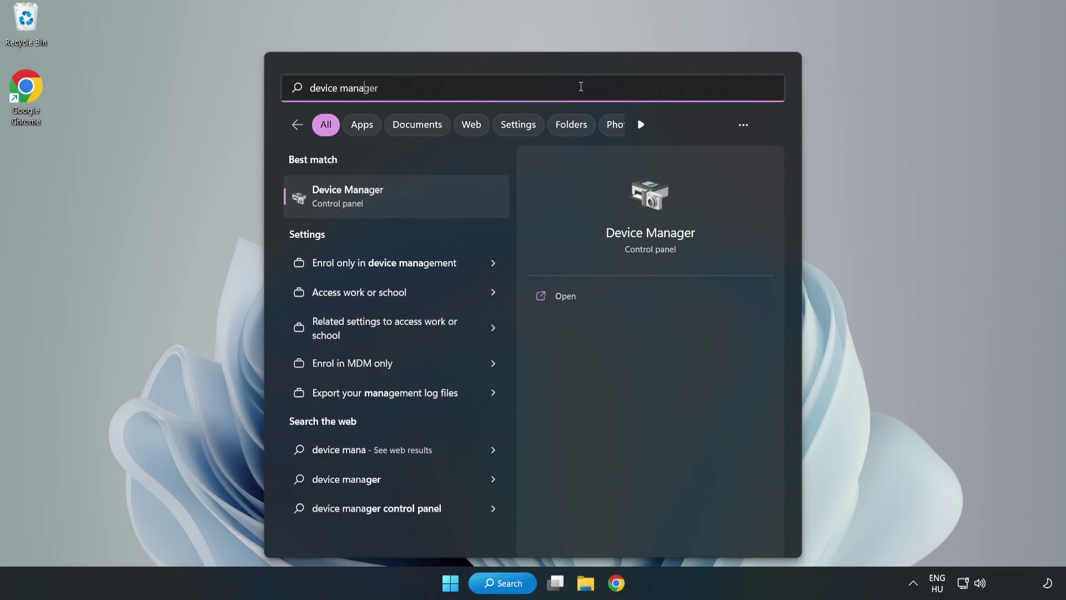
left_click(398, 206)
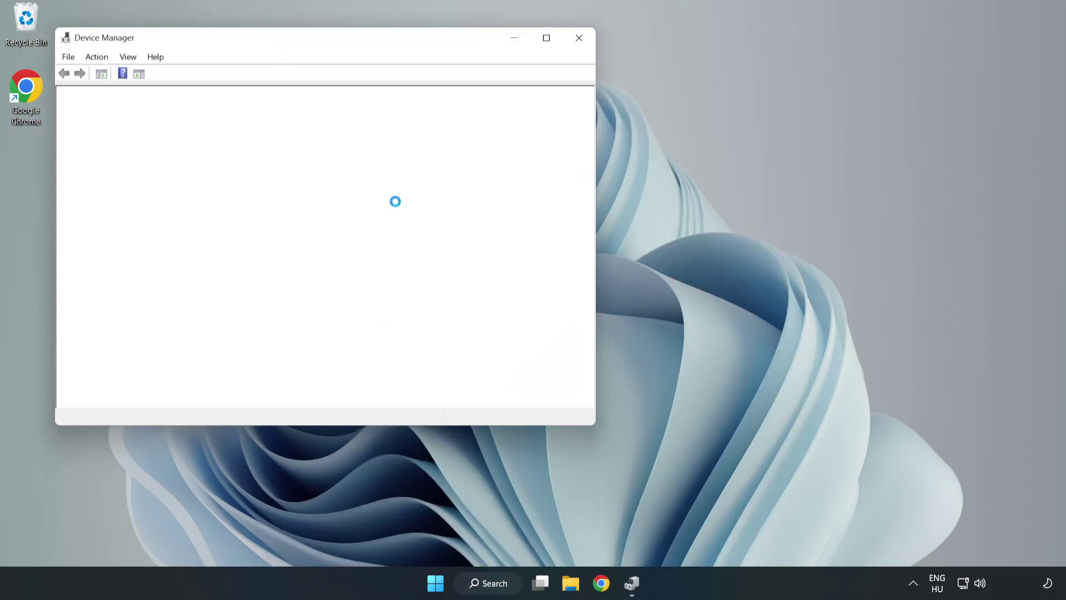
left_click_drag(284, 37, 475, 95)
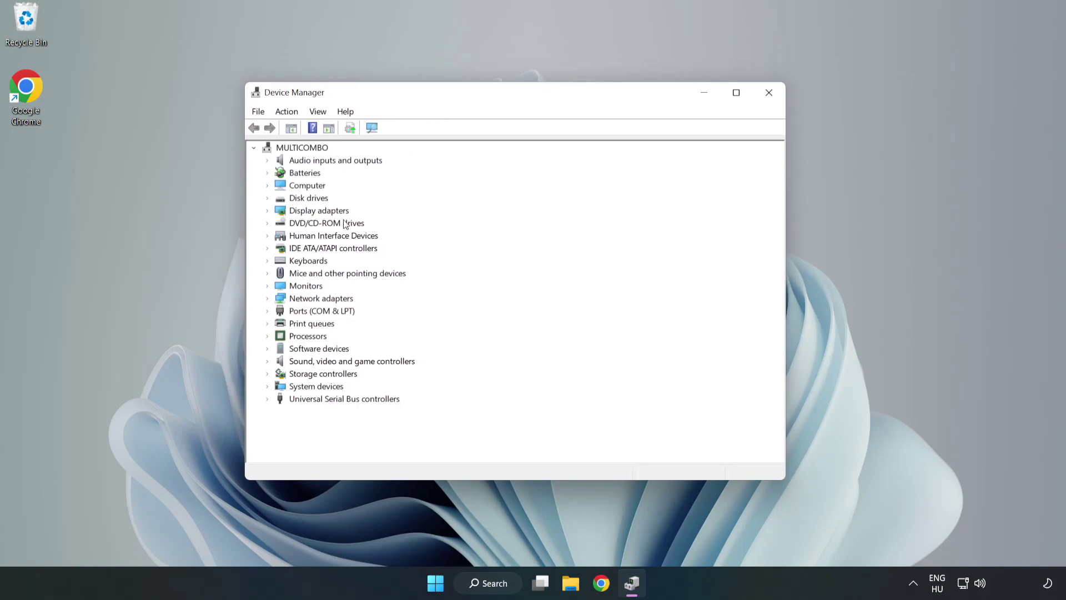
- Run an automatic driver update for the VMware SVGA 3D display adapter, then close Device Manager
left_click(269, 212)
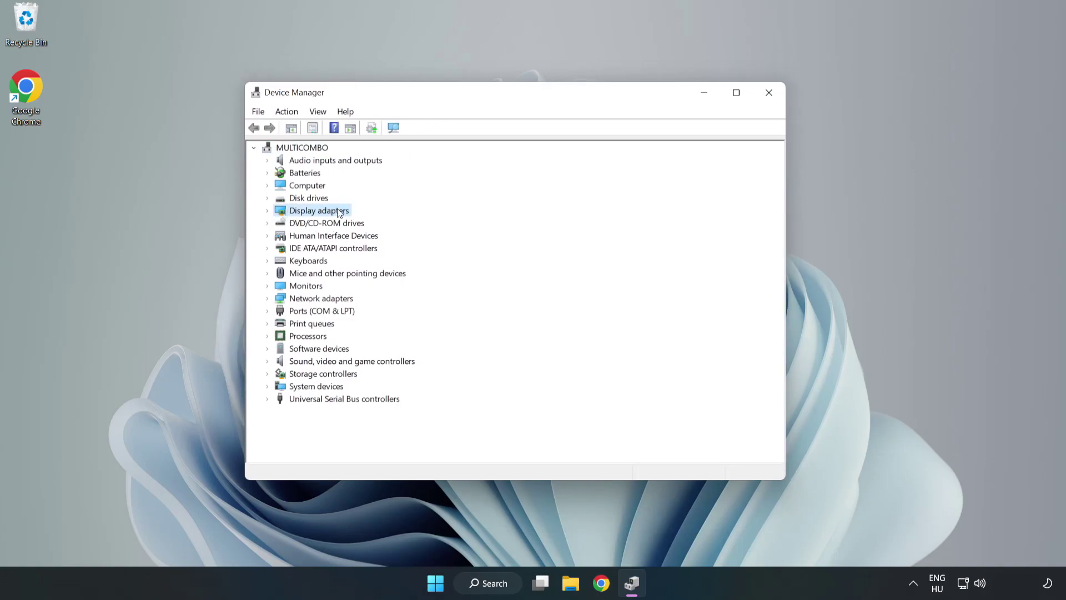
left_click(268, 211)
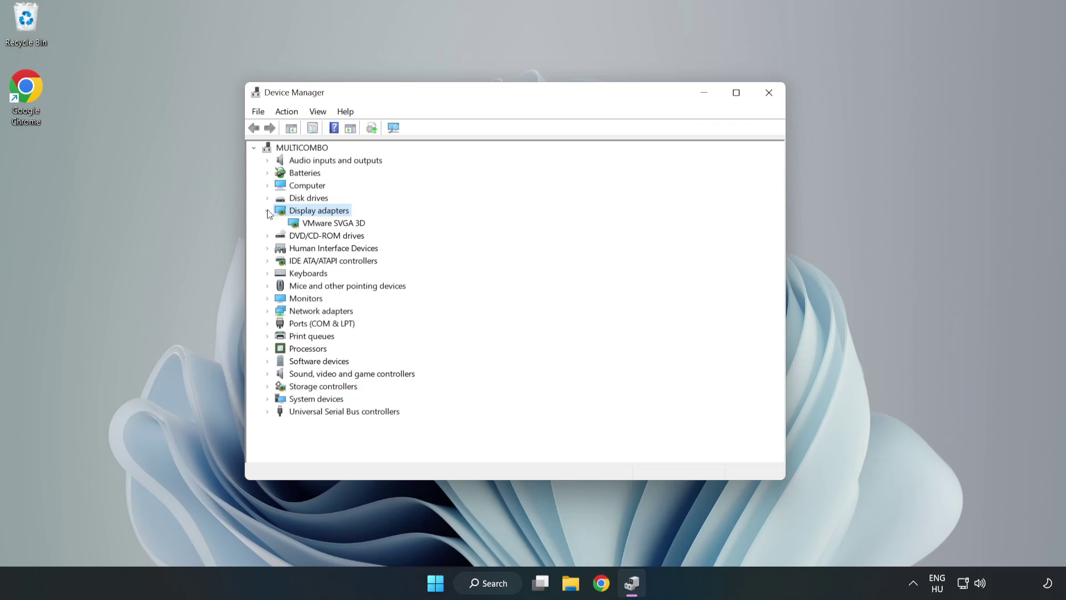
left_click(360, 222)
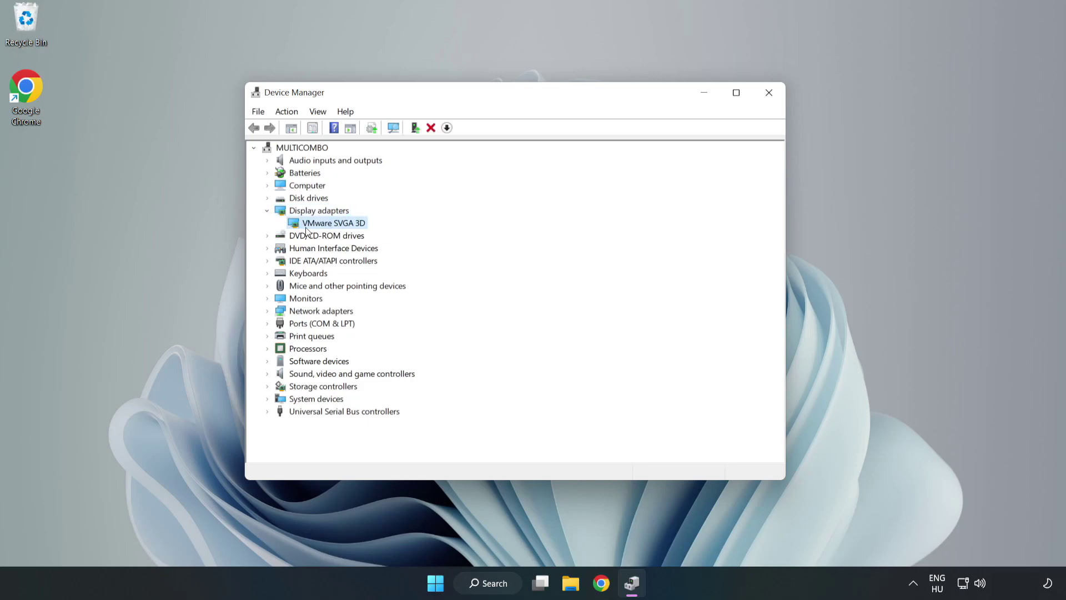
right_click(332, 228)
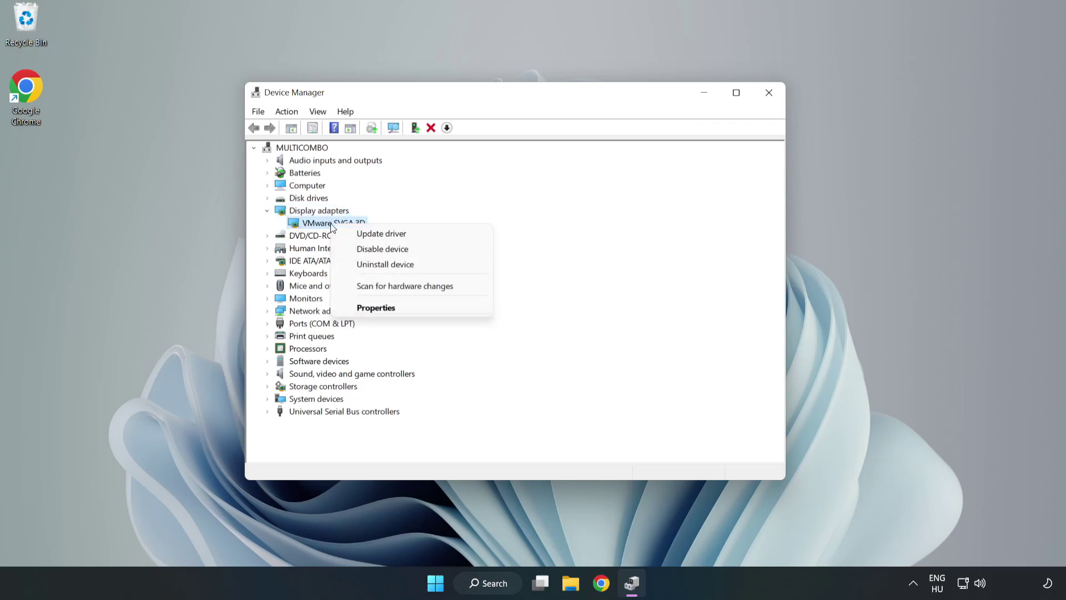
left_click(414, 236)
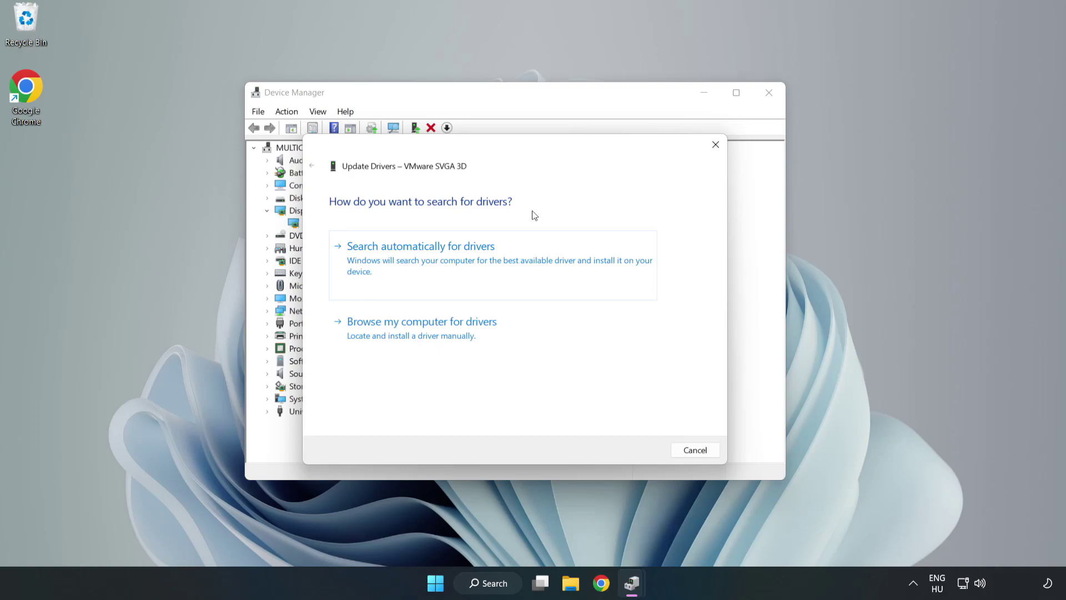
left_click(424, 260)
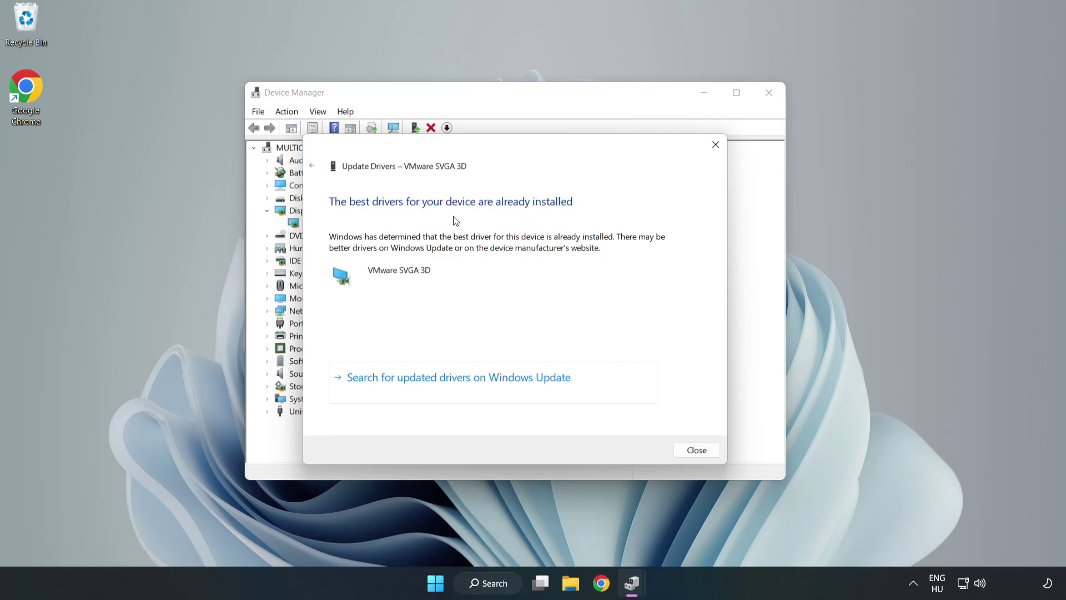
left_click(697, 451)
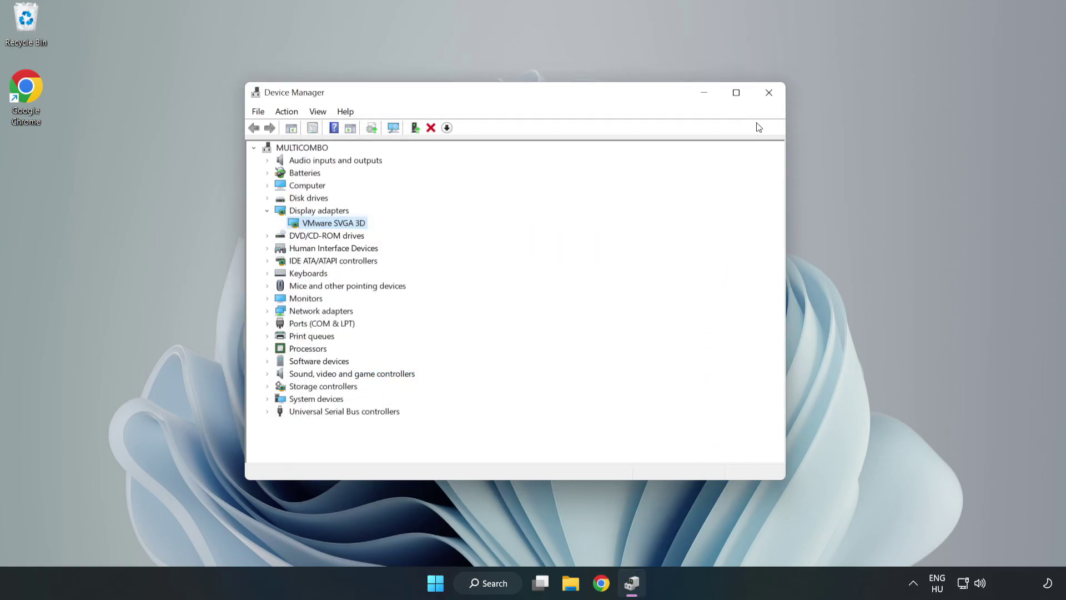
left_click(769, 96)
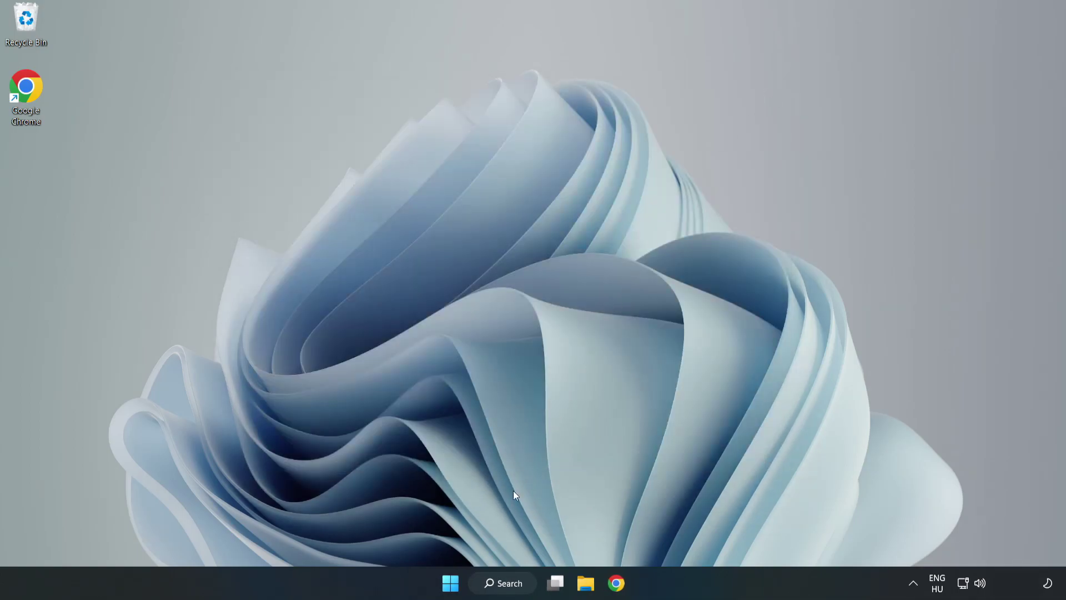
- Open the Windows Update settings, check for updates and close Settings
left_click(506, 585)
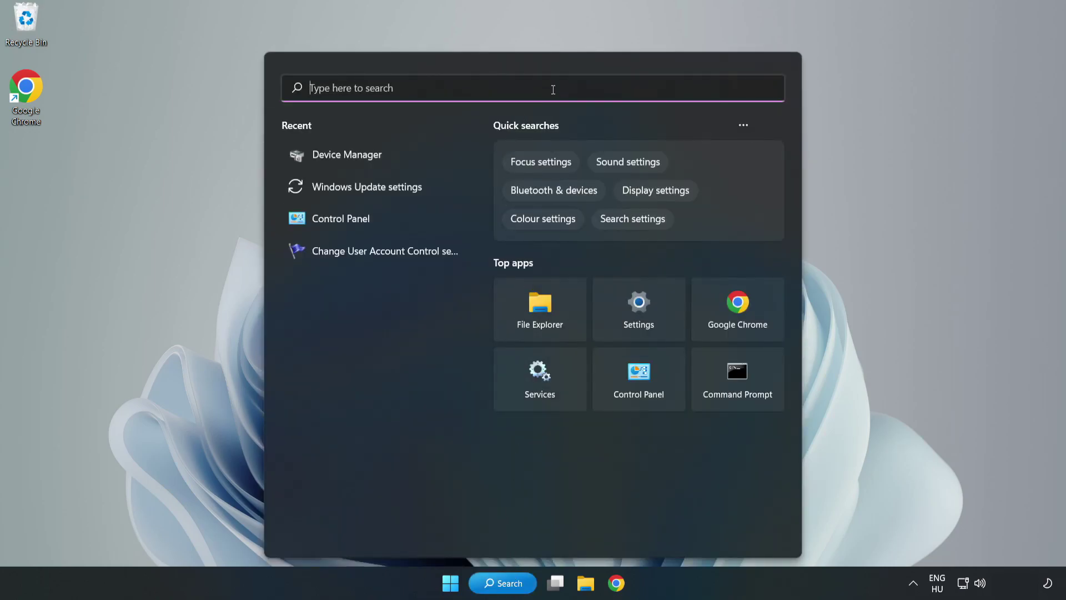
type("updates")
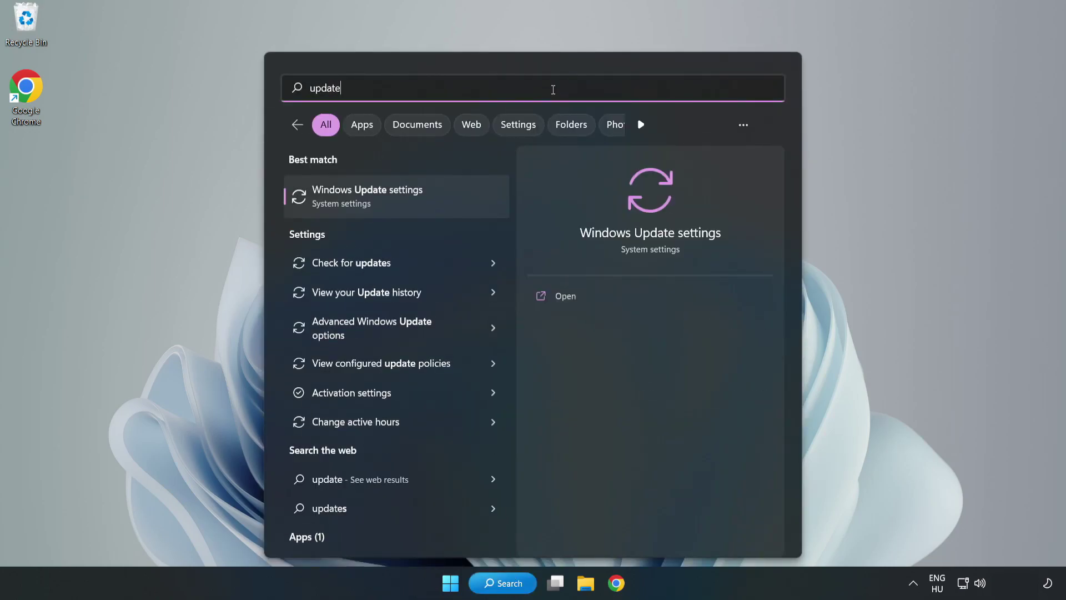
left_click(380, 200)
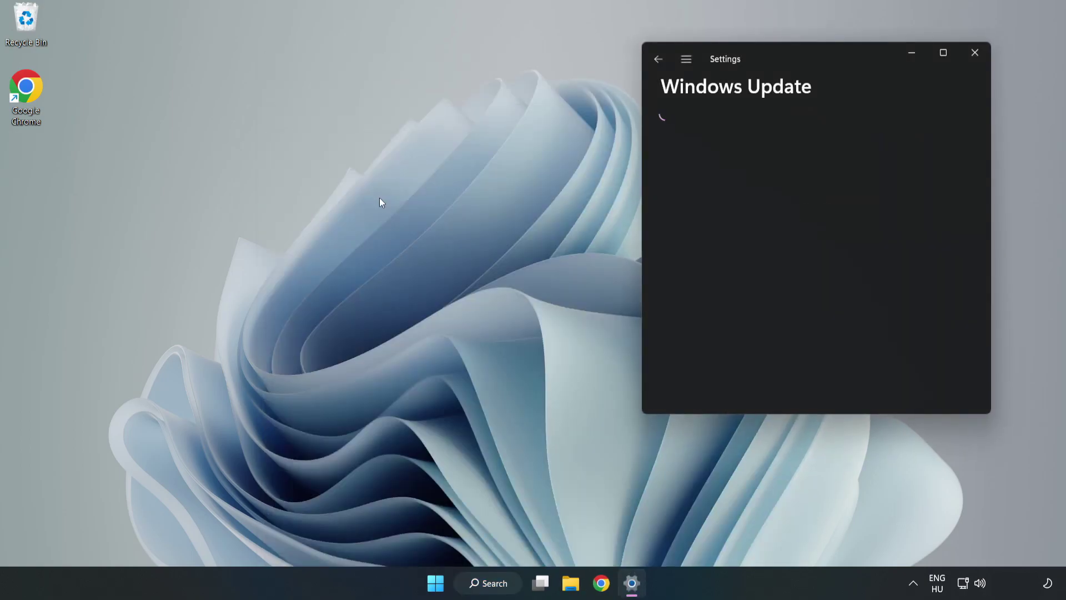
left_click(944, 51)
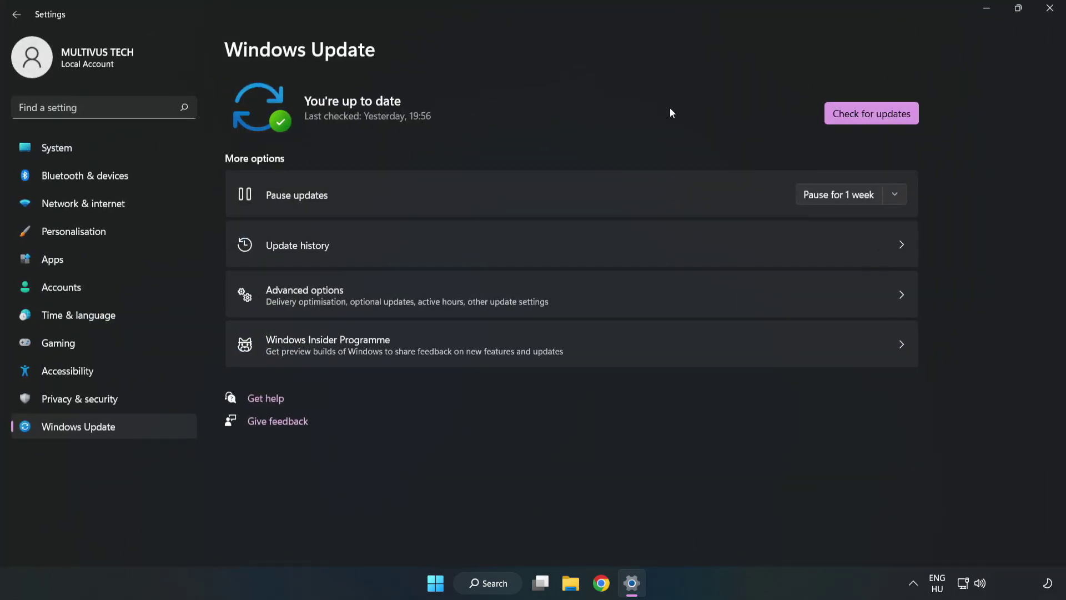
left_click(875, 116)
left_click(1051, 13)
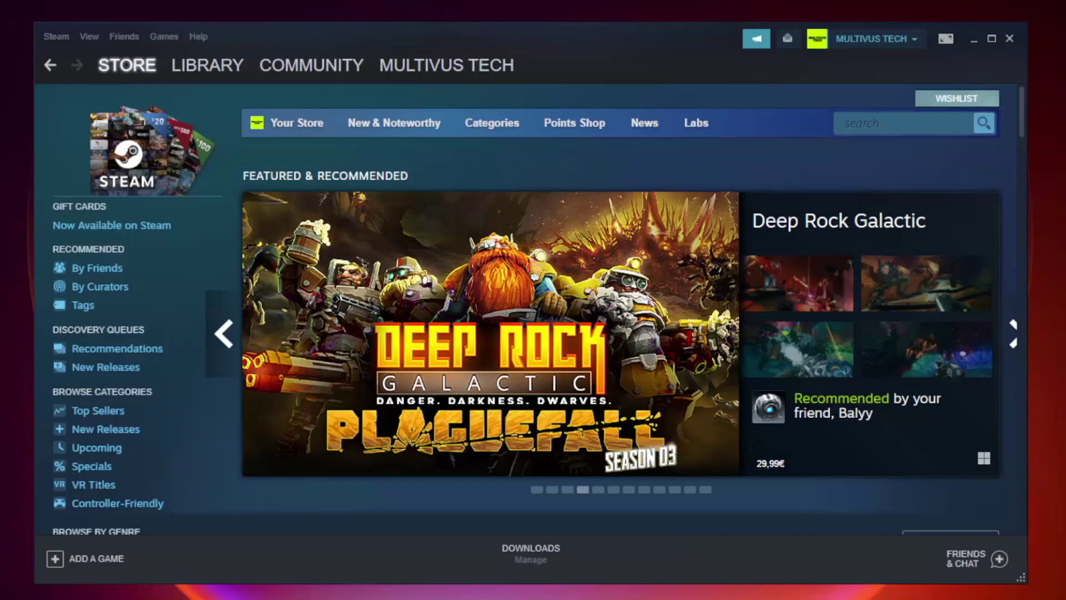
- In the Steam library, verify the integrity of the local files of YOUR NOT WORKING GAME
mouse_move(227, 80)
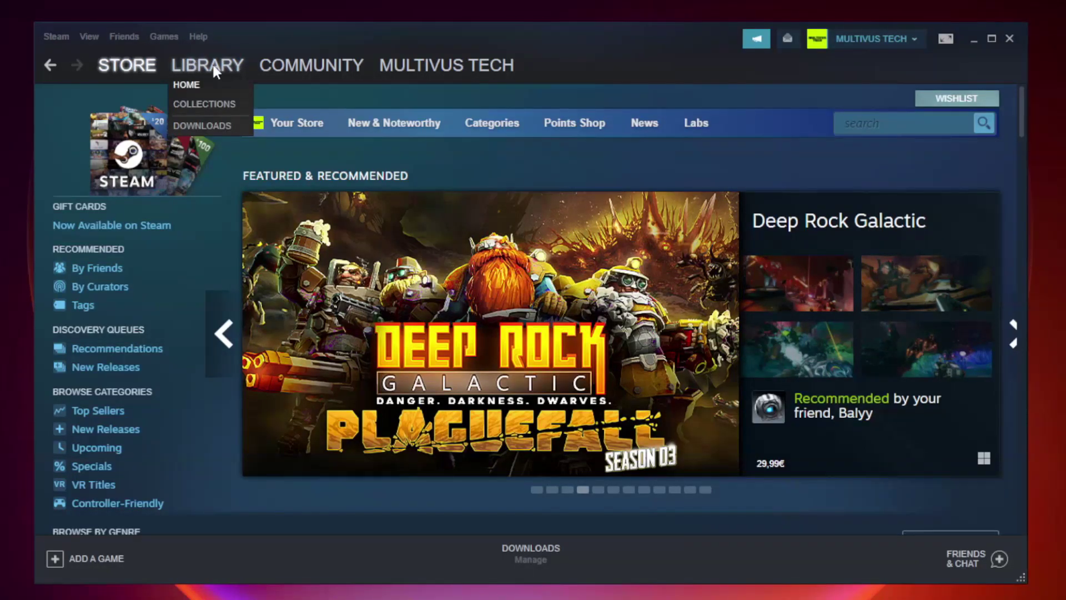
left_click(215, 71)
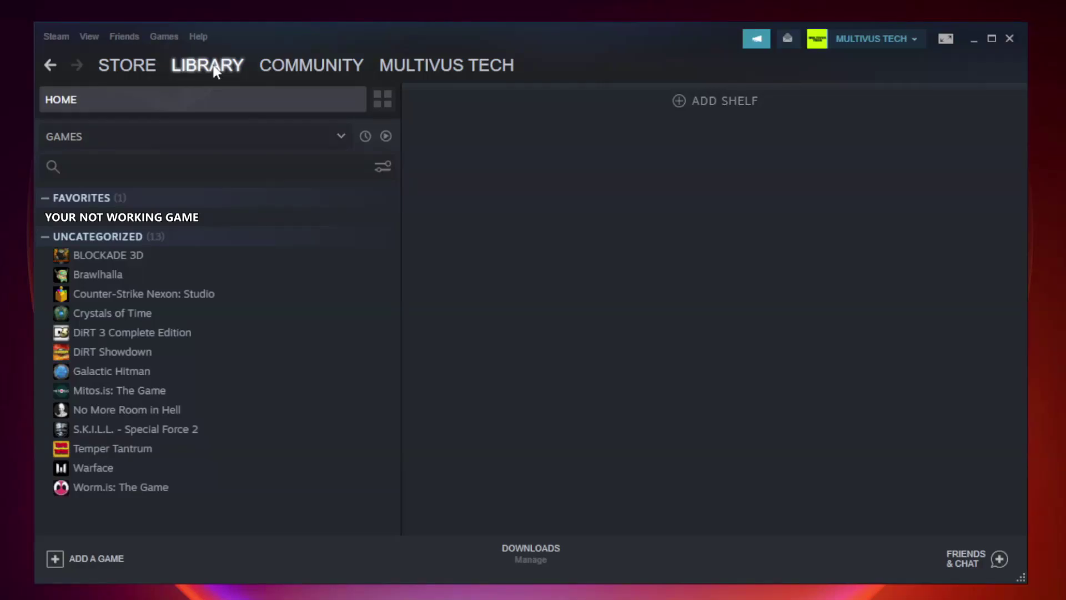
left_click(229, 218)
right_click(231, 221)
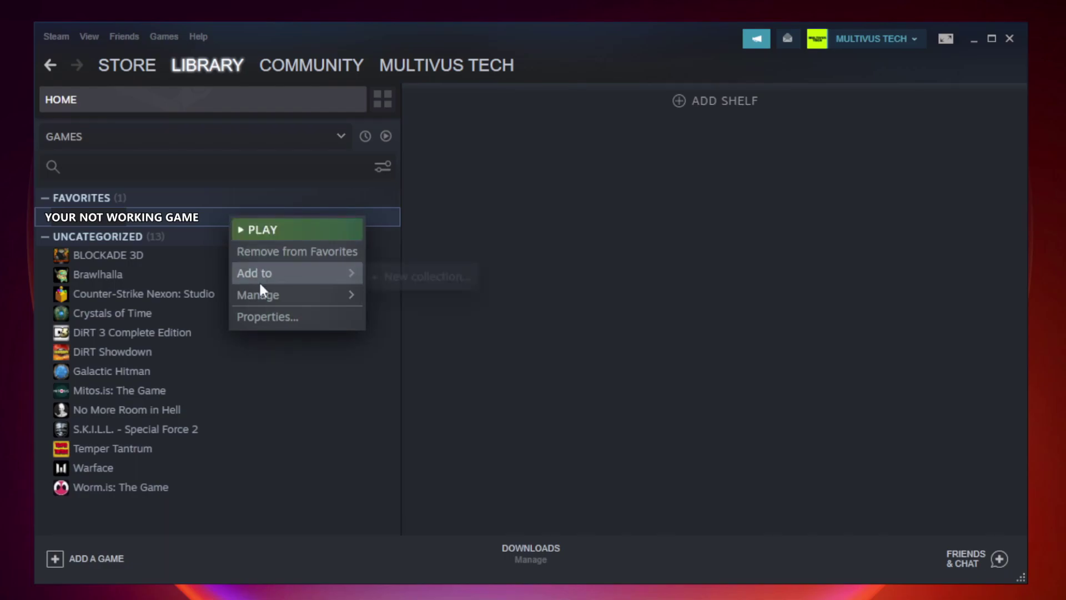
left_click(294, 315)
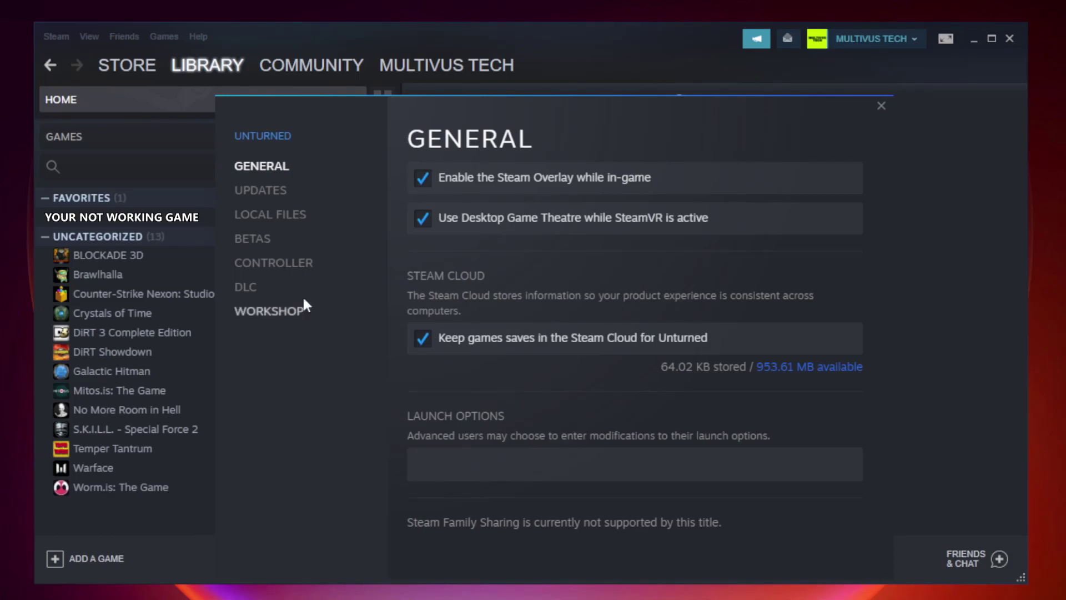
left_click(283, 217)
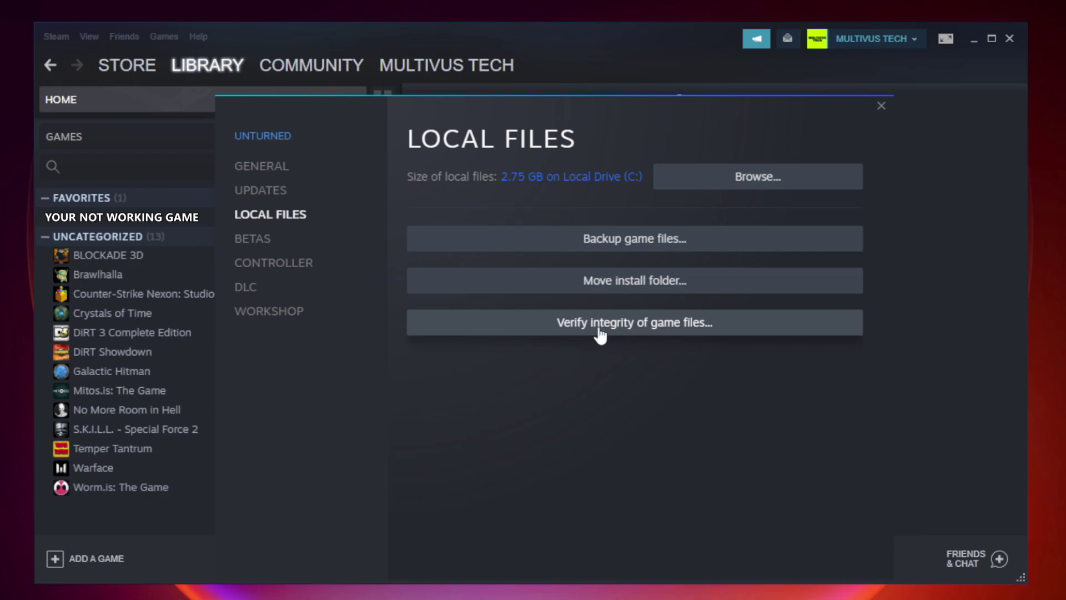
left_click(644, 328)
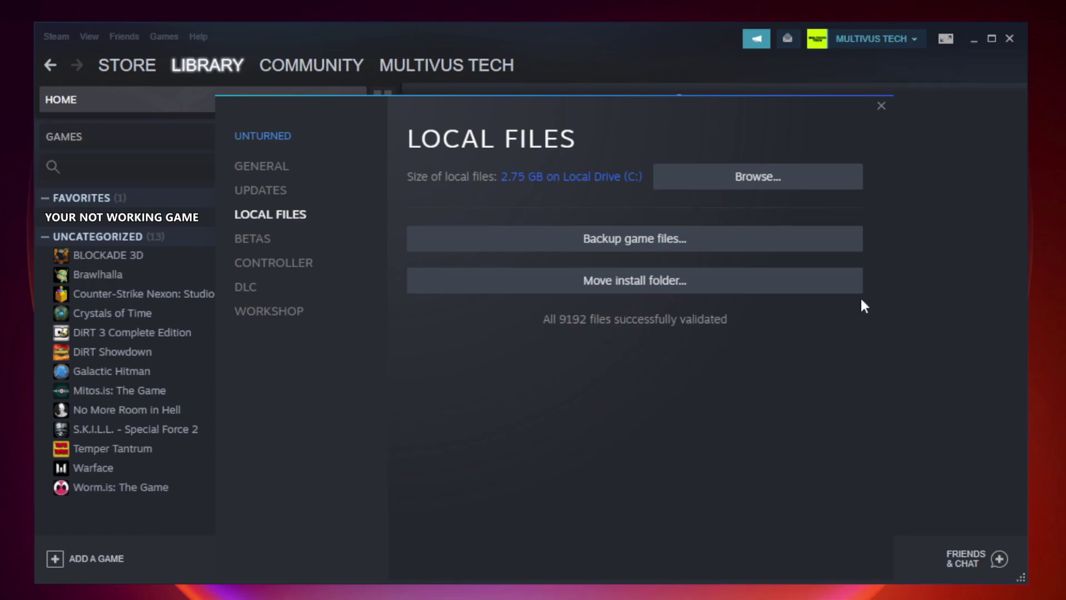
- Browse to the game's install folder and open the properties of the YOUR NOT WORKING GAME shortcut
left_click(762, 193)
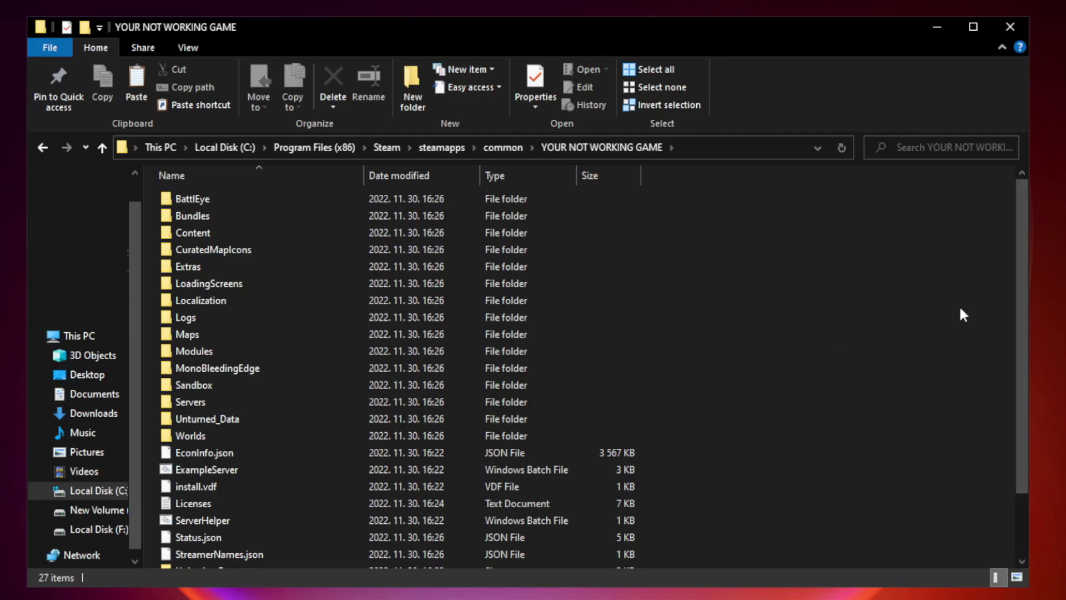
left_click_drag(1023, 291, 1025, 387)
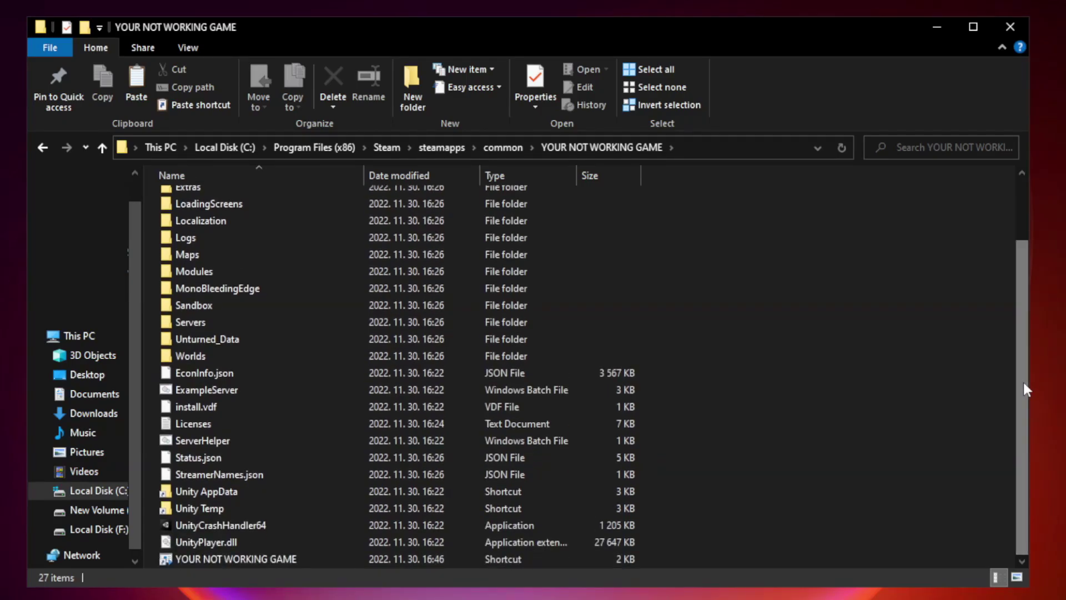
left_click(368, 560)
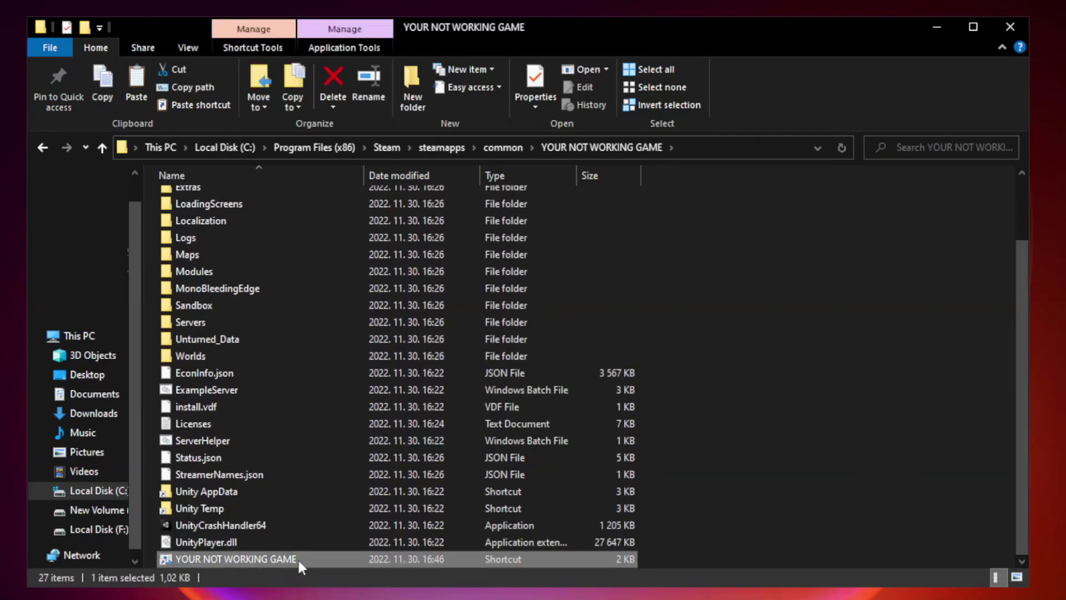
right_click(361, 555)
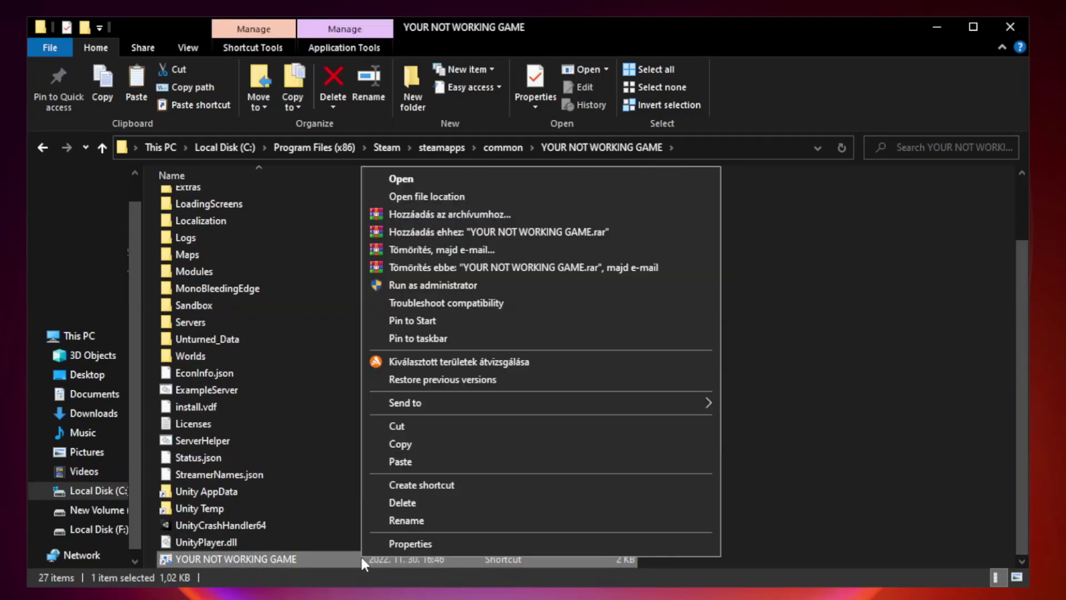
left_click(537, 543)
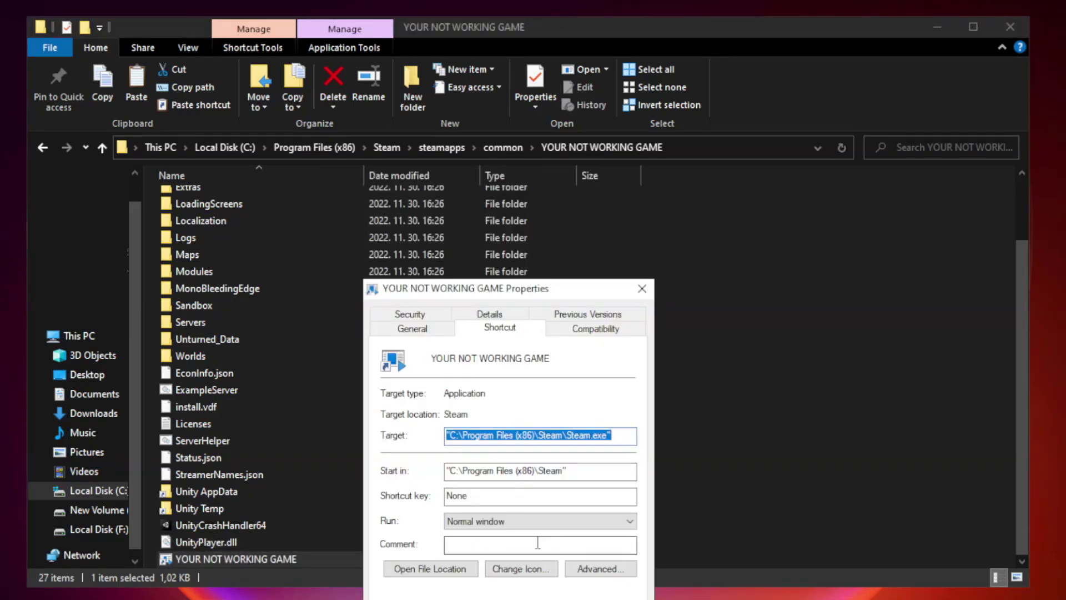
left_click_drag(531, 294, 529, 121)
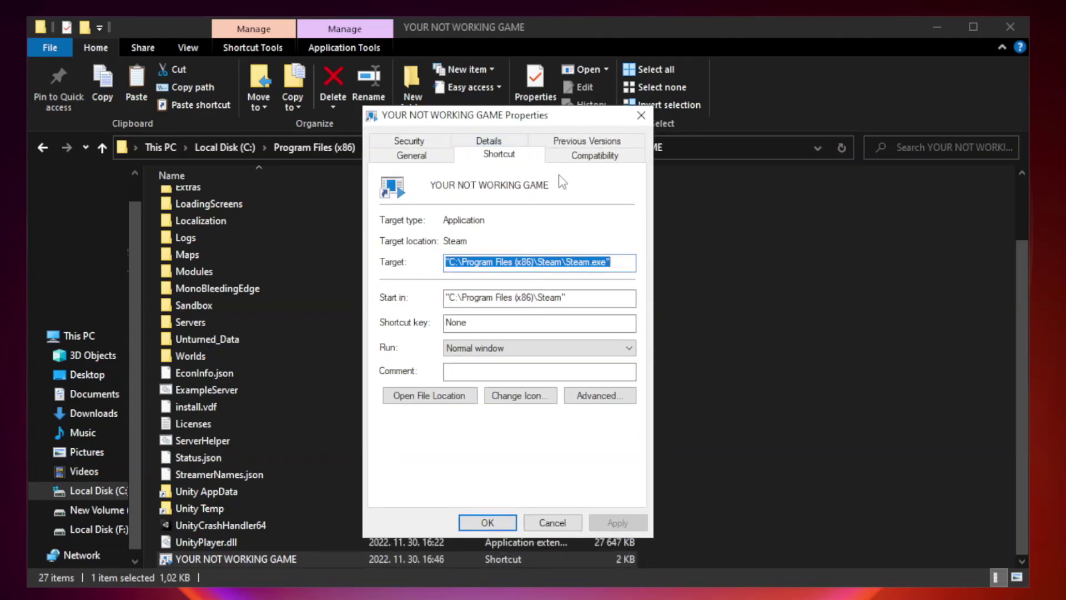
- Set the shortcut to Windows 8 compatibility mode, with fullscreen optimizations disabled and administrator rights enabled, apply this and close the folder
left_click(591, 161)
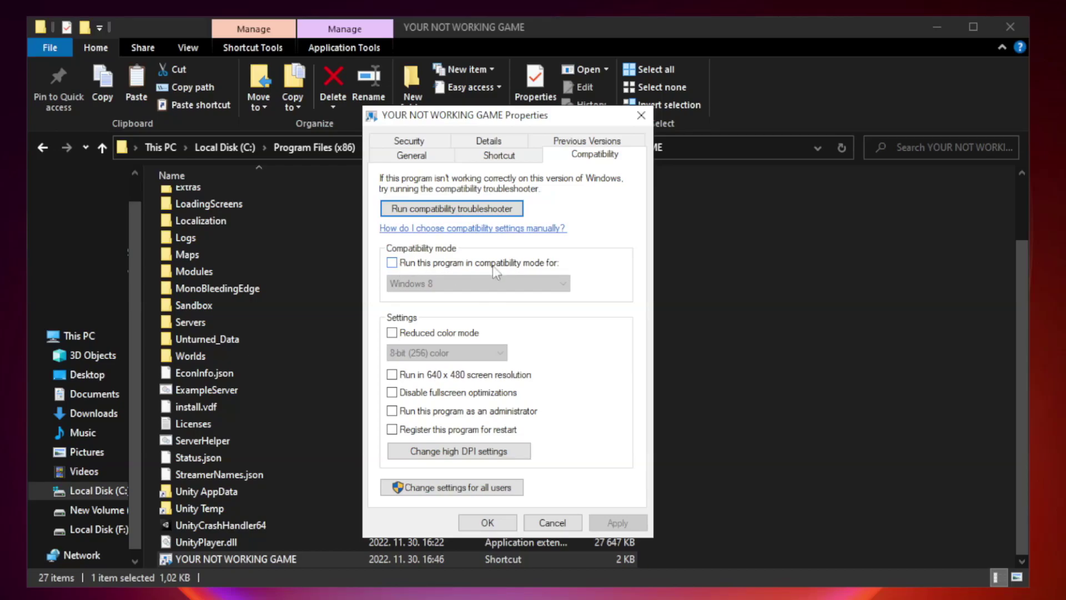
left_click(424, 264)
left_click(477, 284)
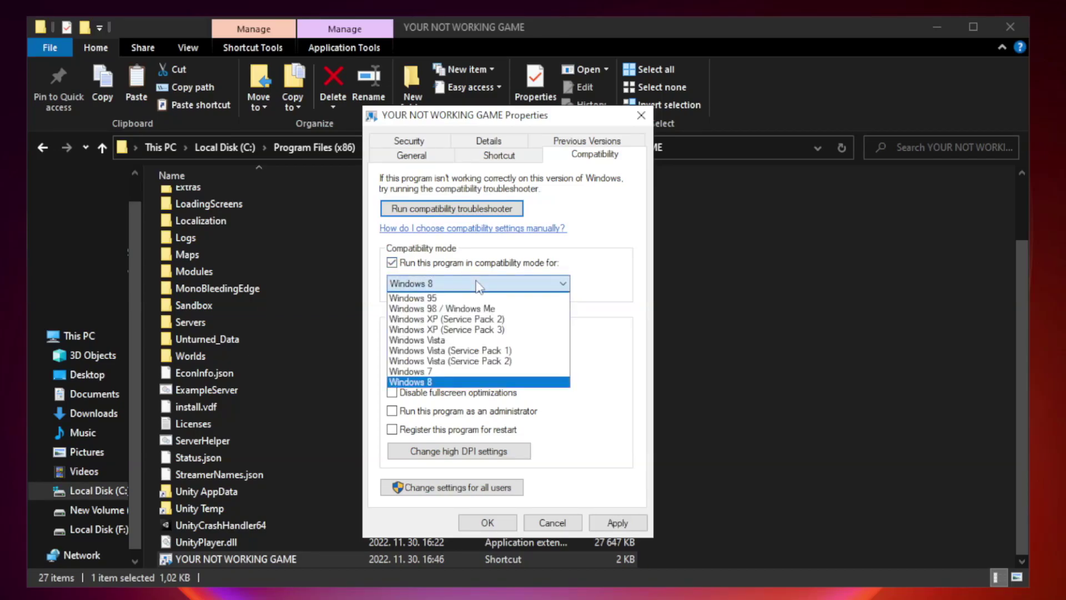
left_click(451, 382)
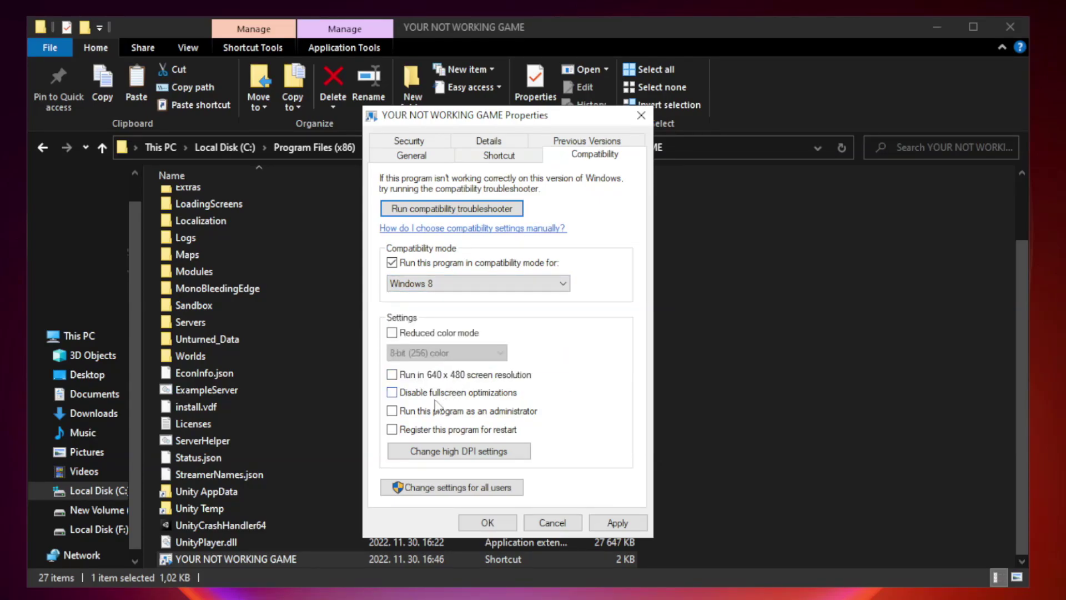
left_click(418, 398)
left_click(613, 524)
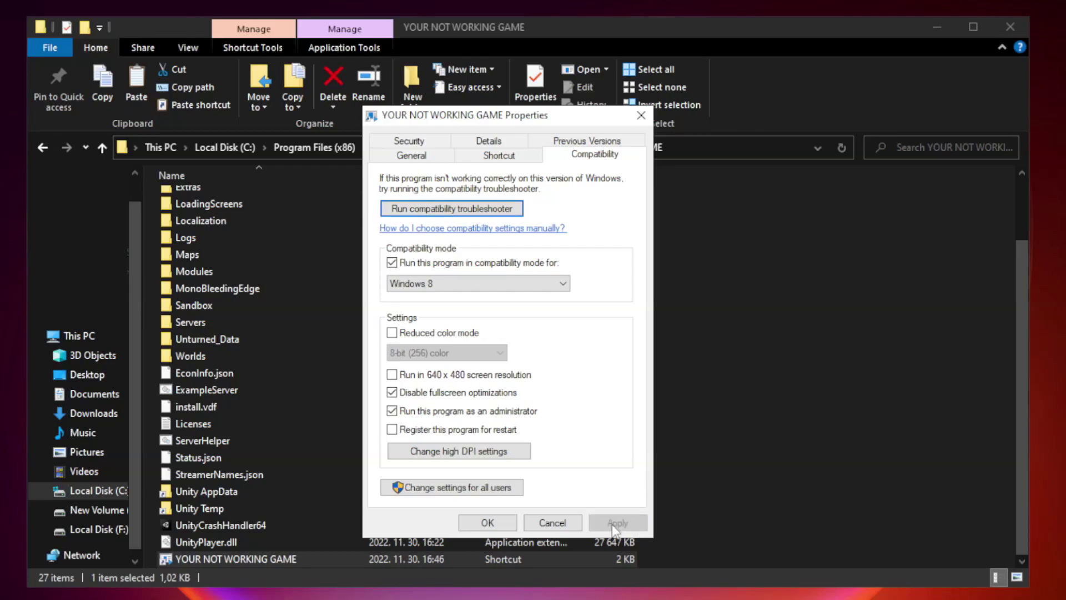
left_click(487, 523)
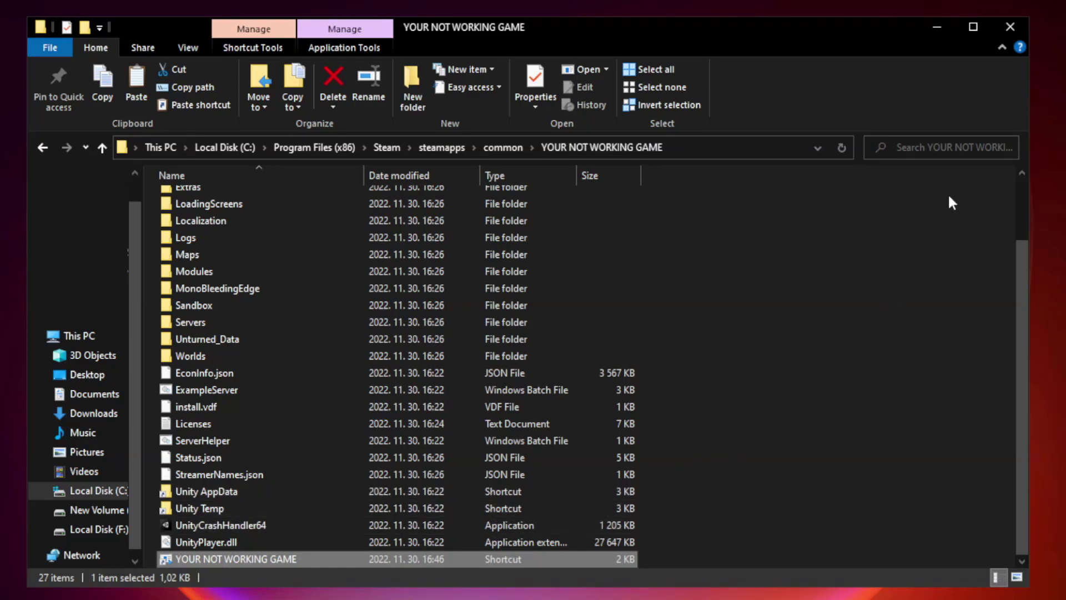
left_click(1009, 27)
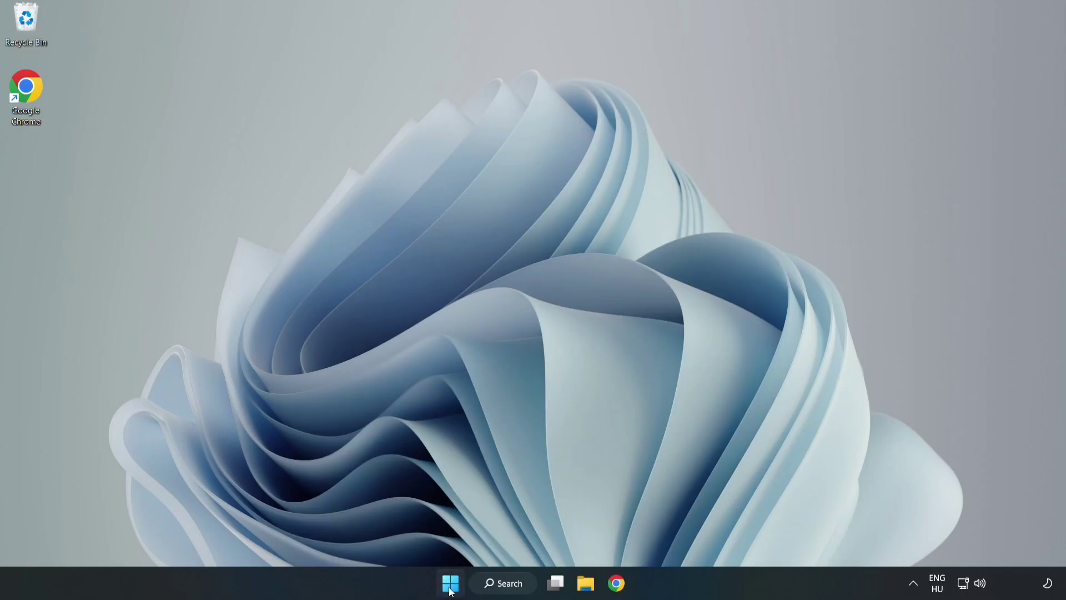
- In Task Manager, disable Cortana, Microsoft Edge, Microsoft Teams and Phone Link at startup, and close Task Manager
right_click(452, 589)
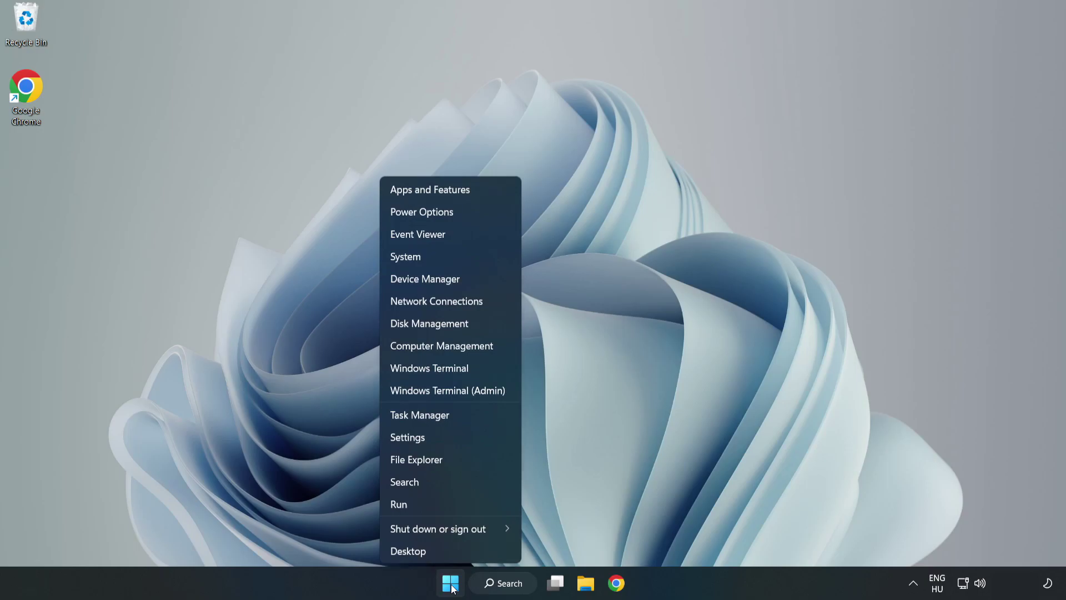
left_click(450, 418)
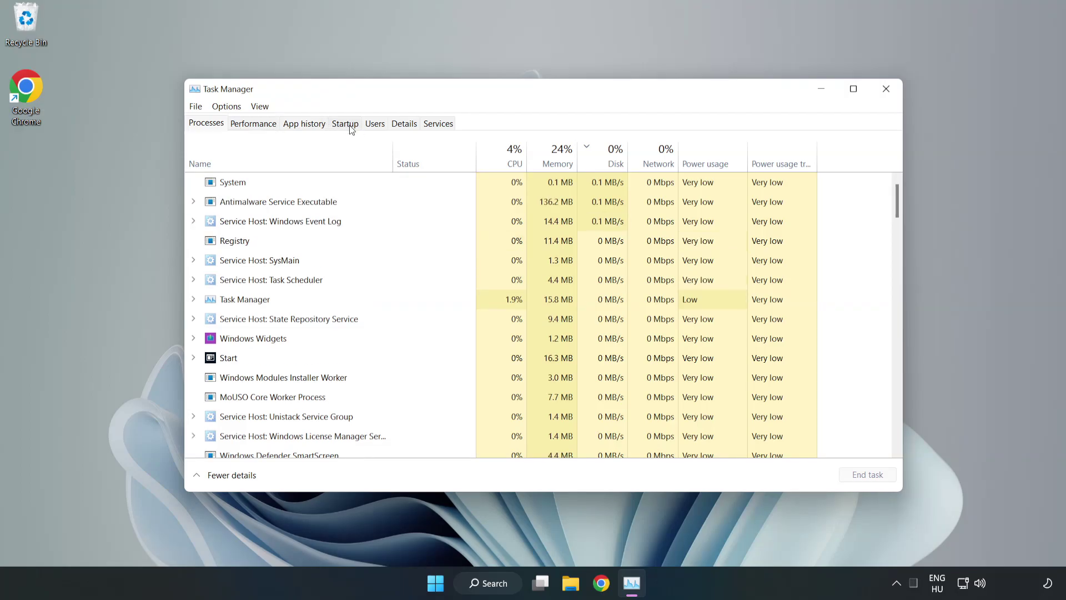
left_click(346, 127)
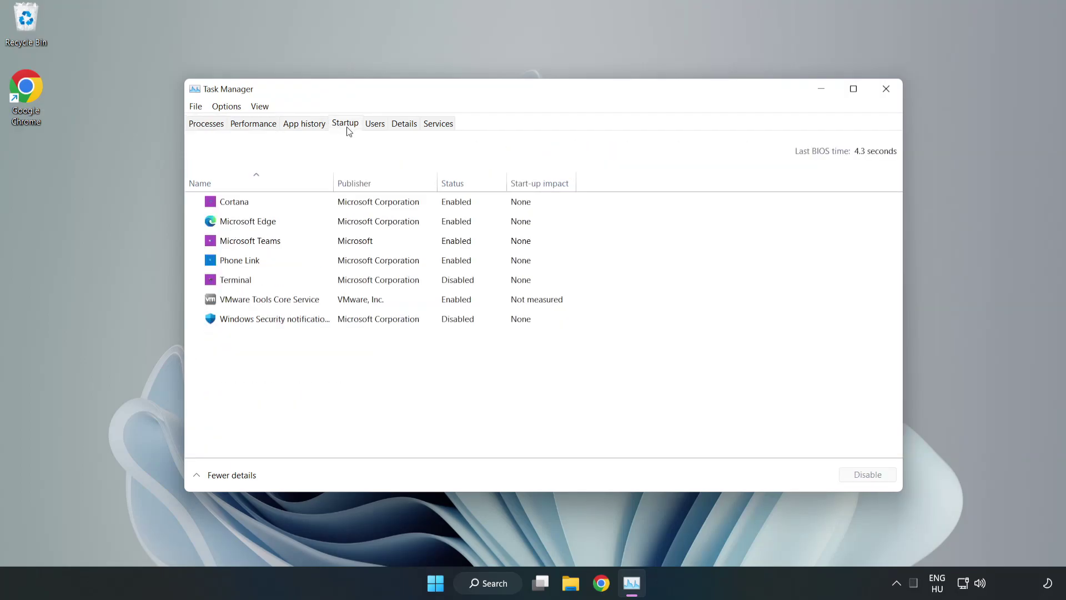
left_click(366, 205)
left_click(850, 473)
left_click(464, 222)
left_click(858, 473)
left_click(365, 243)
left_click(865, 476)
left_click(361, 263)
left_click(881, 481)
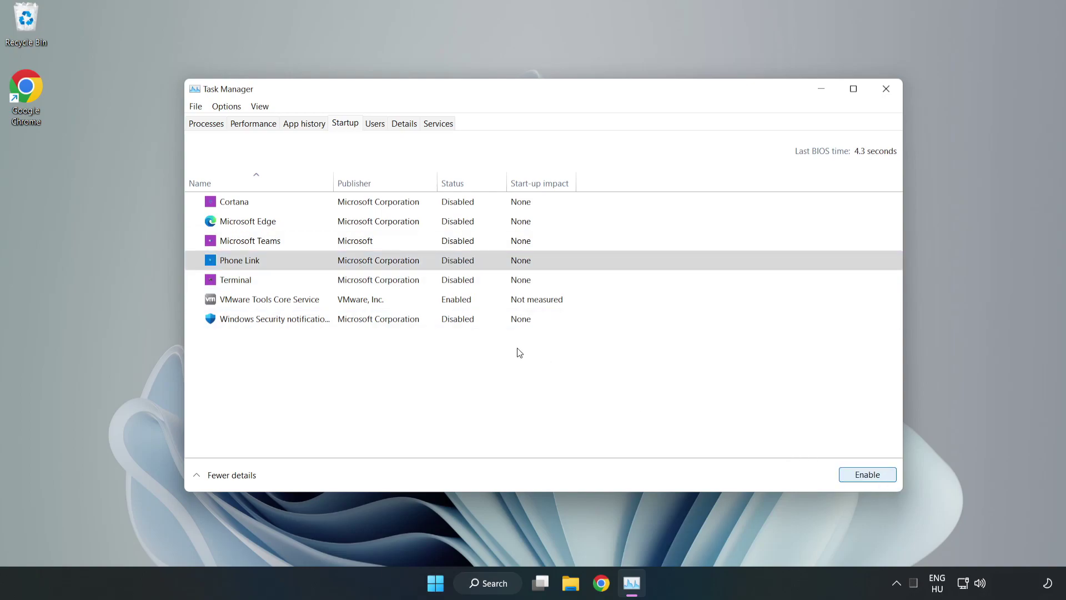
left_click(887, 90)
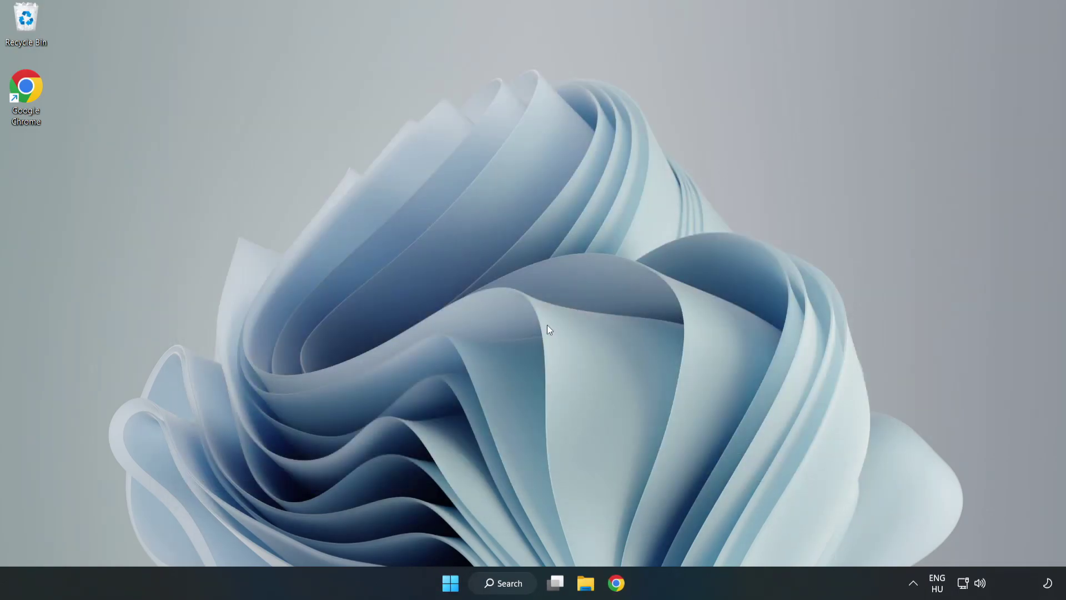
- In Chrome, download the English DirectX End-User Runtime Web Installer from the Microsoft page and launch dxwebsetup.exe
left_click(615, 592)
key("ctrl+l")
key("End")
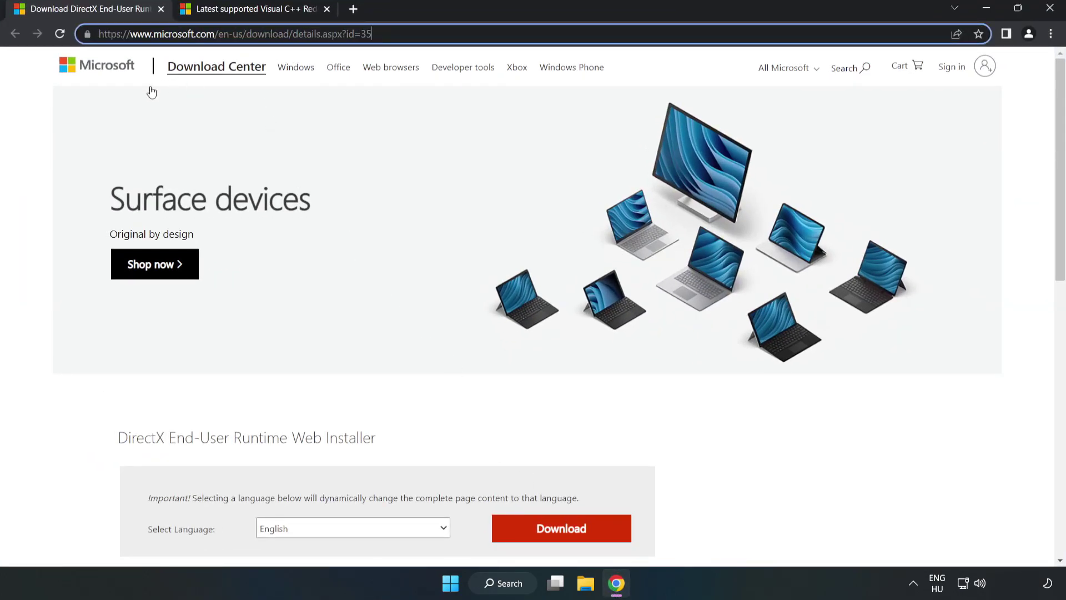
left_click(44, 127)
scroll(44, 127, "down", 3)
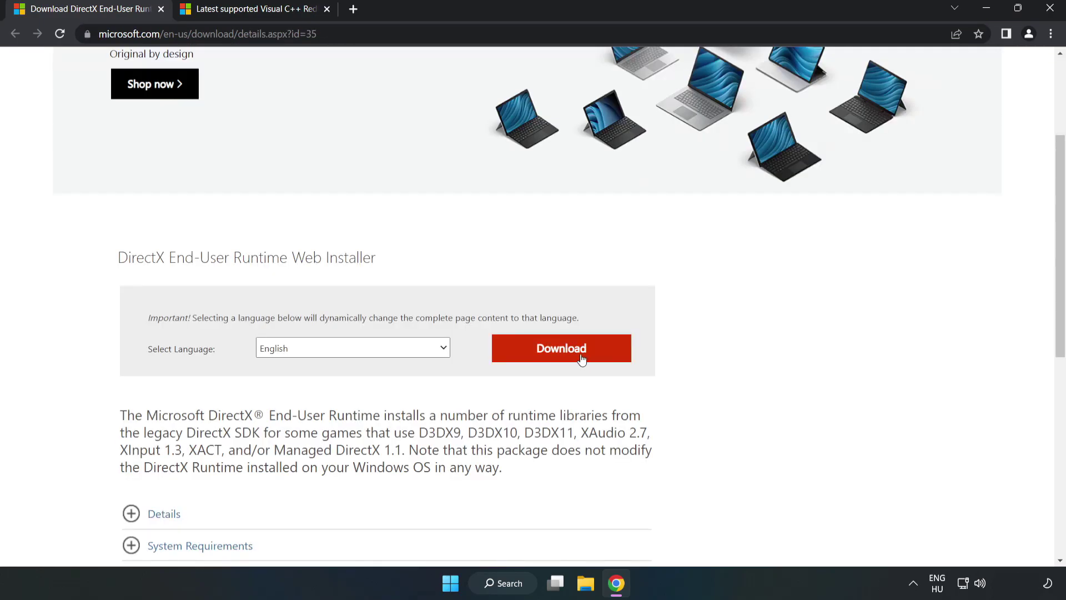
left_click(566, 358)
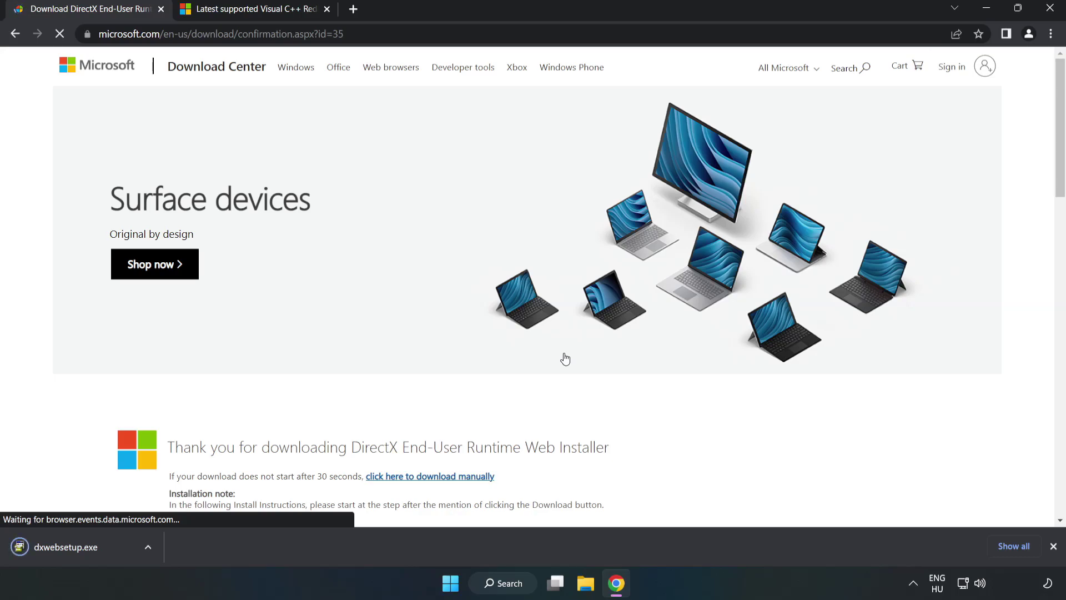
left_click(78, 547)
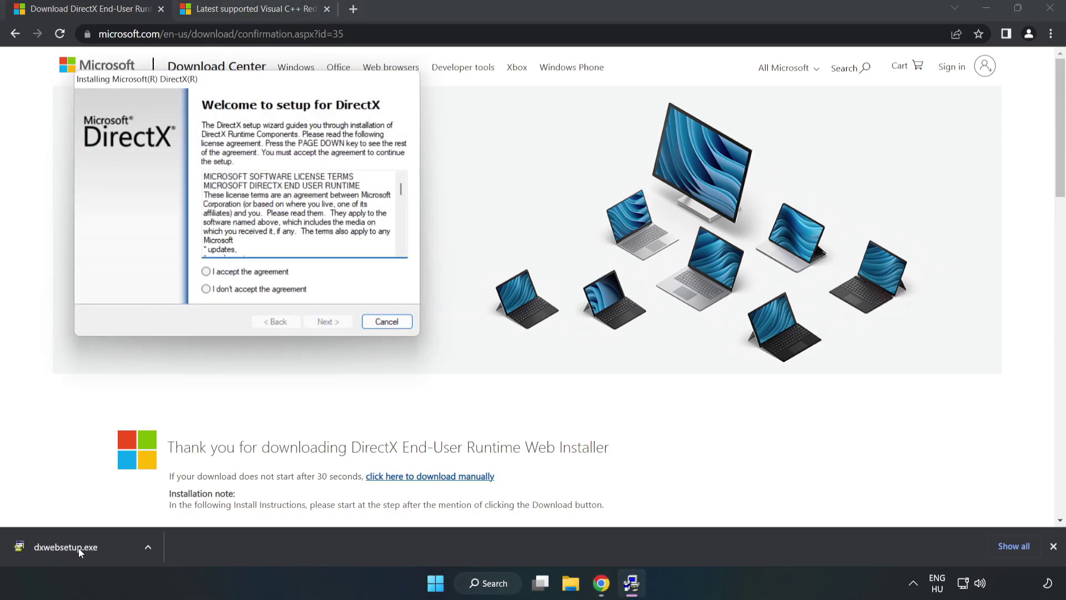
- Accept the DirectX license agreement, complete the setup wizard and close the DirectX download page
left_click_drag(243, 86, 519, 178)
left_click_drag(678, 283, 670, 347)
left_click(492, 365)
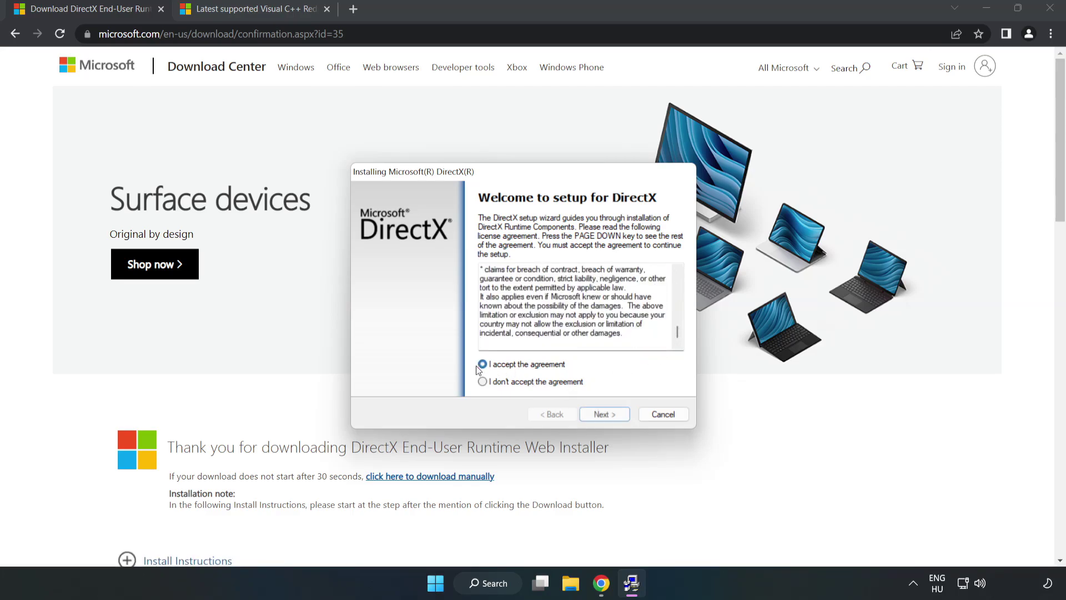
left_click(605, 415)
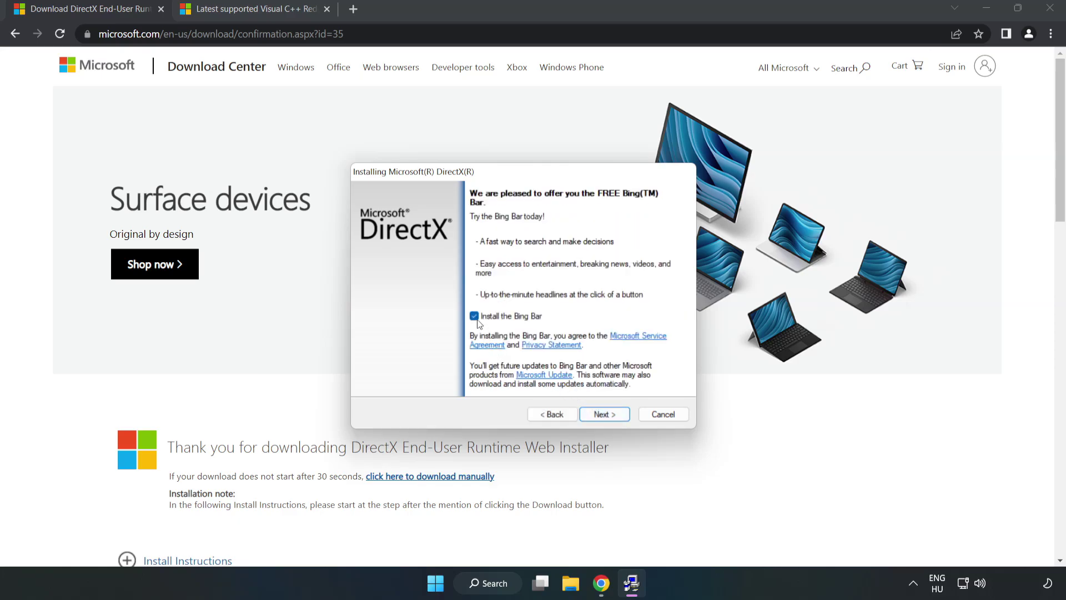
left_click(612, 415)
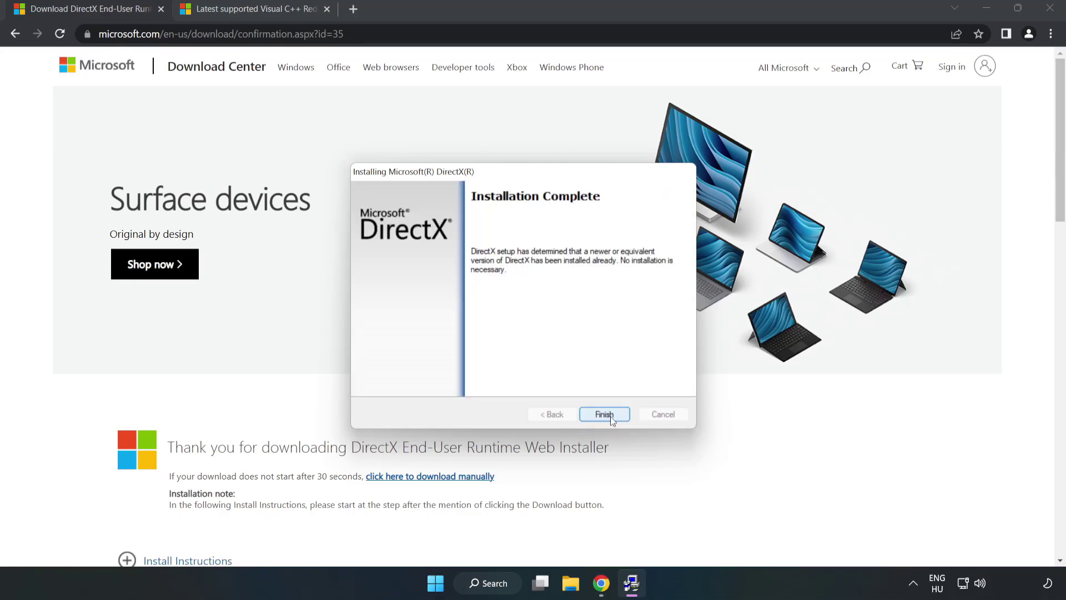
left_click(611, 415)
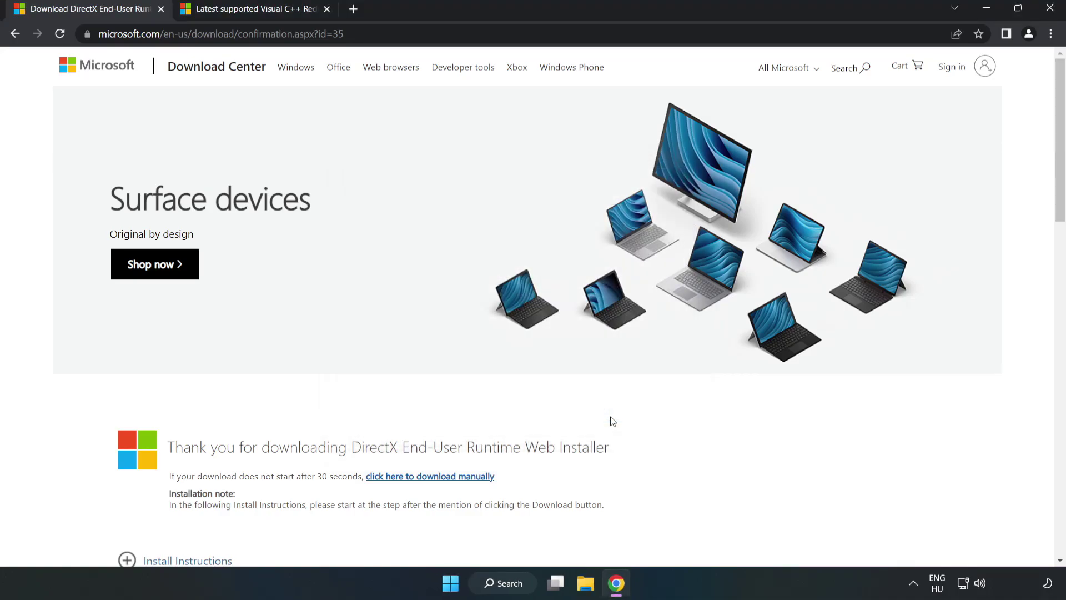
left_click(161, 9)
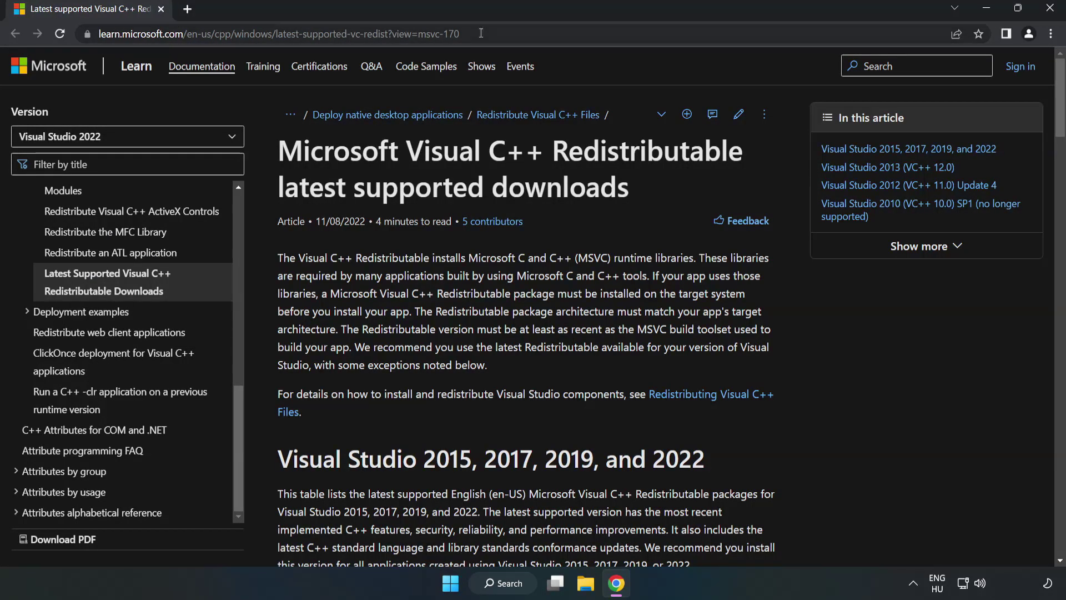
- Download the ARM64, X86 and X64 Visual C++ Redistributable packages for Visual Studio 2015, 2017, 2019 and 2022
left_click_drag(460, 34, 331, 33)
left_click(426, 198)
scroll(426, 200, "down", 3)
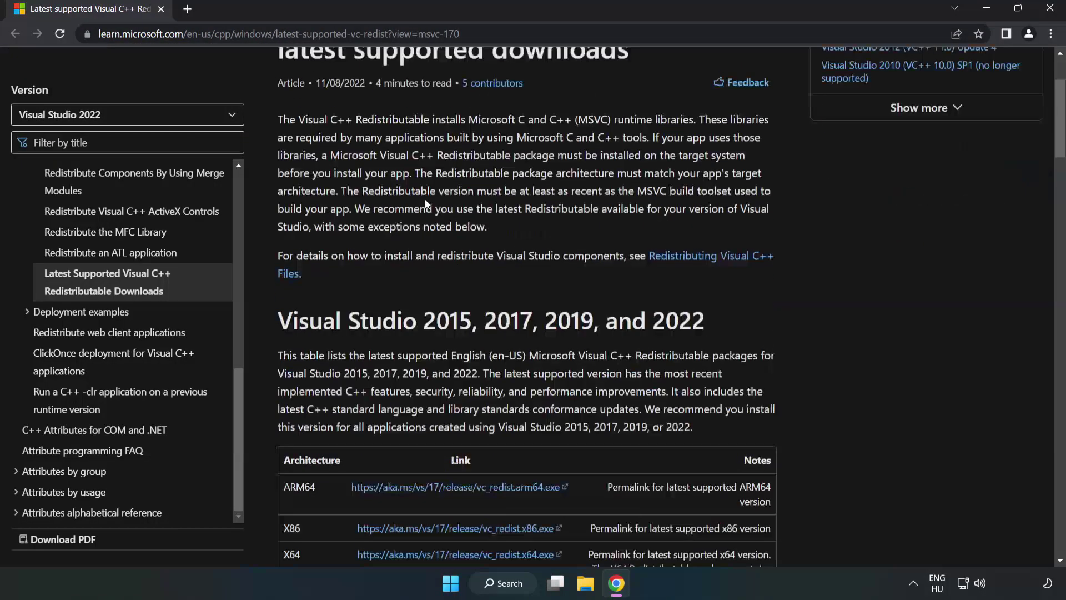
scroll(427, 209, "down", 4)
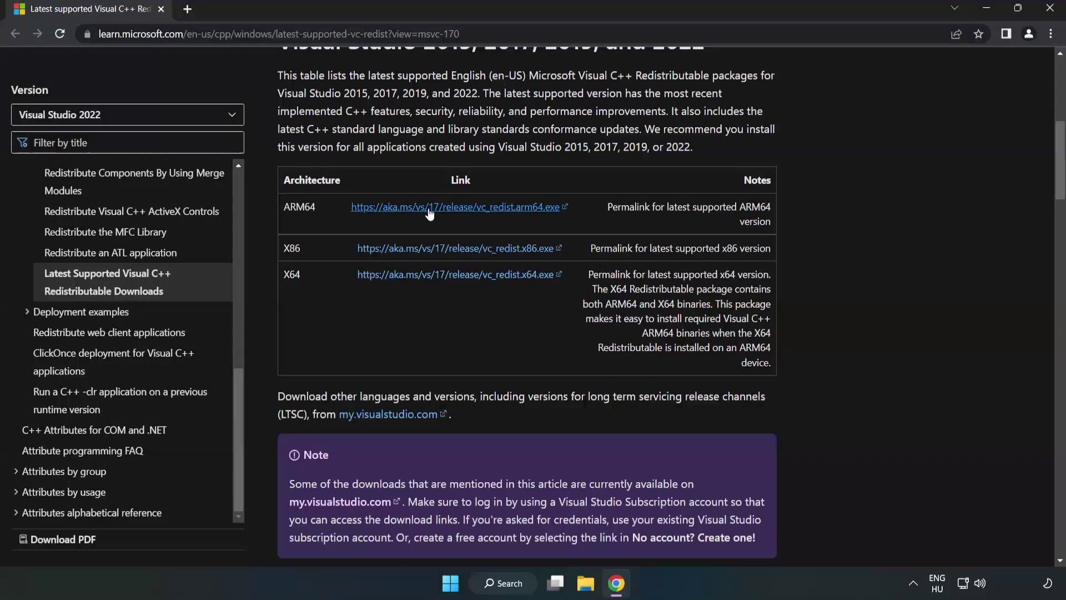
scroll(411, 217, "up", 1)
left_click_drag(278, 110, 704, 119)
left_click(622, 161)
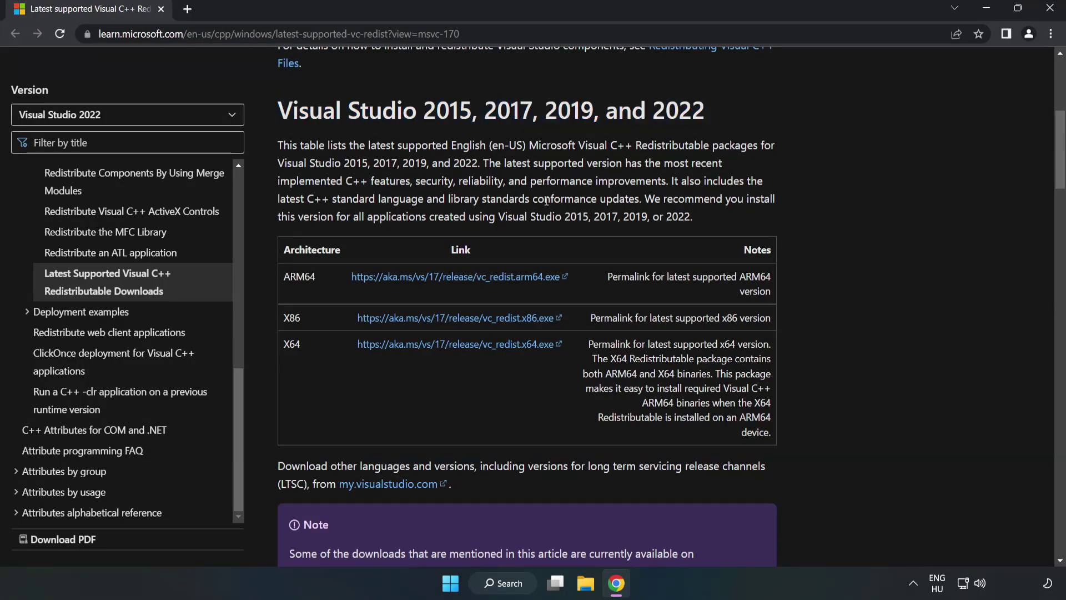
left_click(429, 278)
left_click(431, 320)
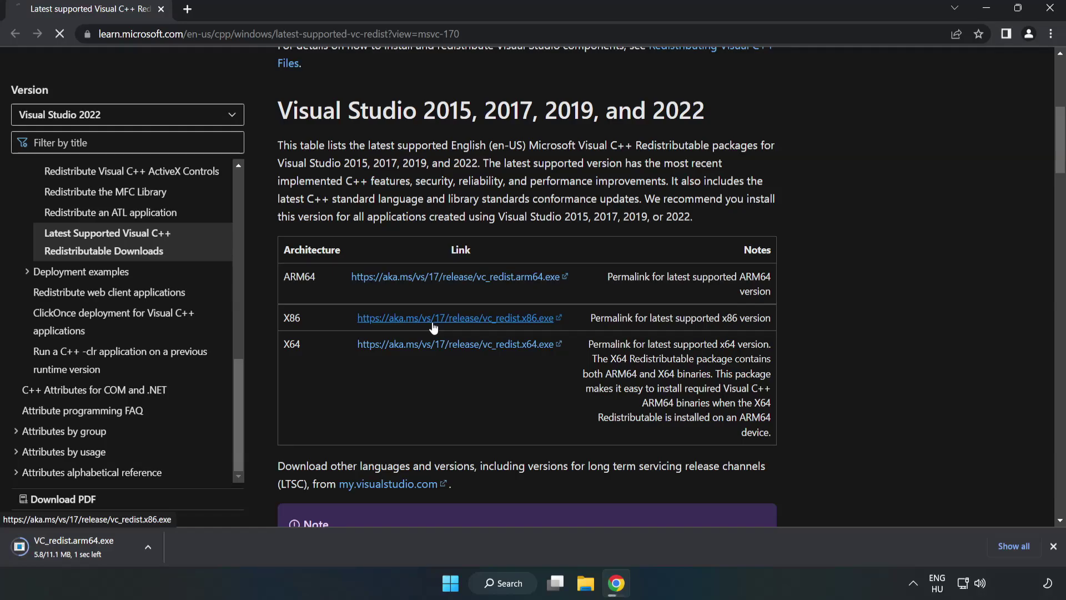
left_click(446, 344)
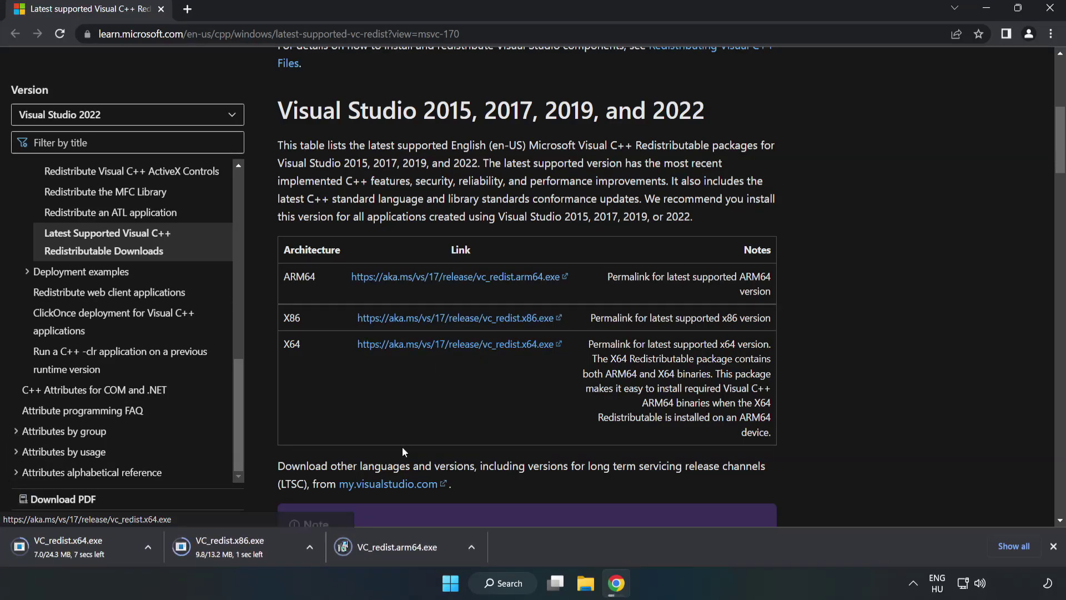
- Try to install VC_redist.arm64.exe with the license terms accepted, and close its setup window
left_click(407, 548)
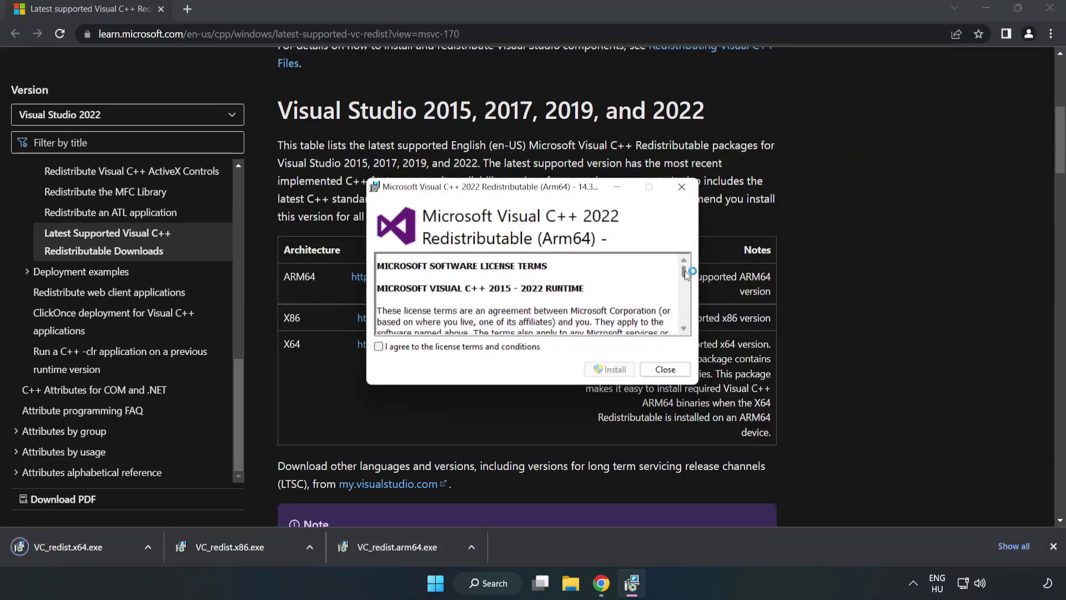
left_click_drag(683, 269, 684, 325)
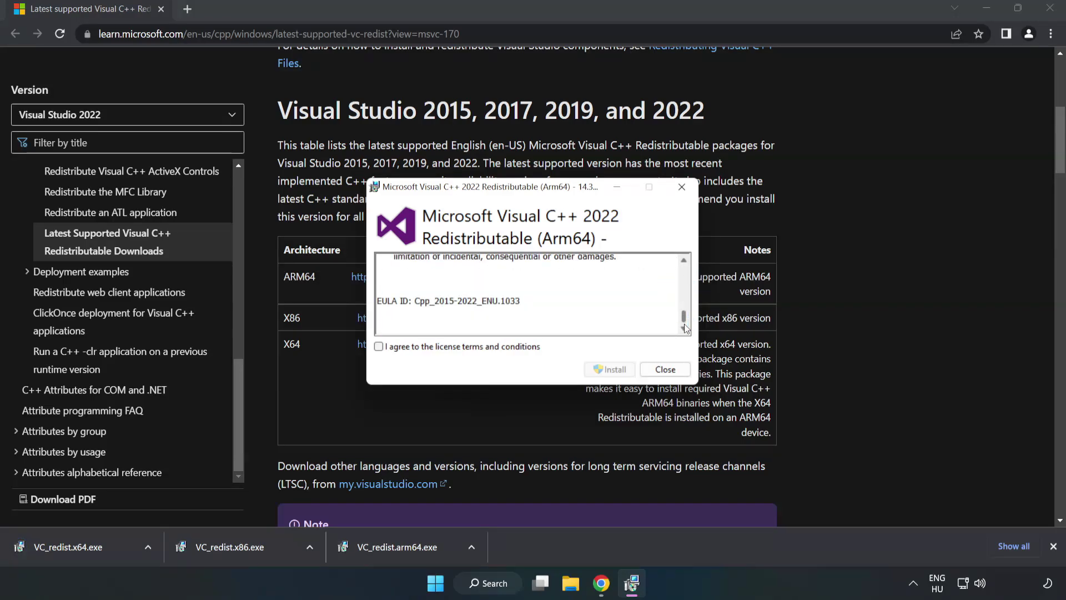
left_click(379, 347)
left_click(611, 368)
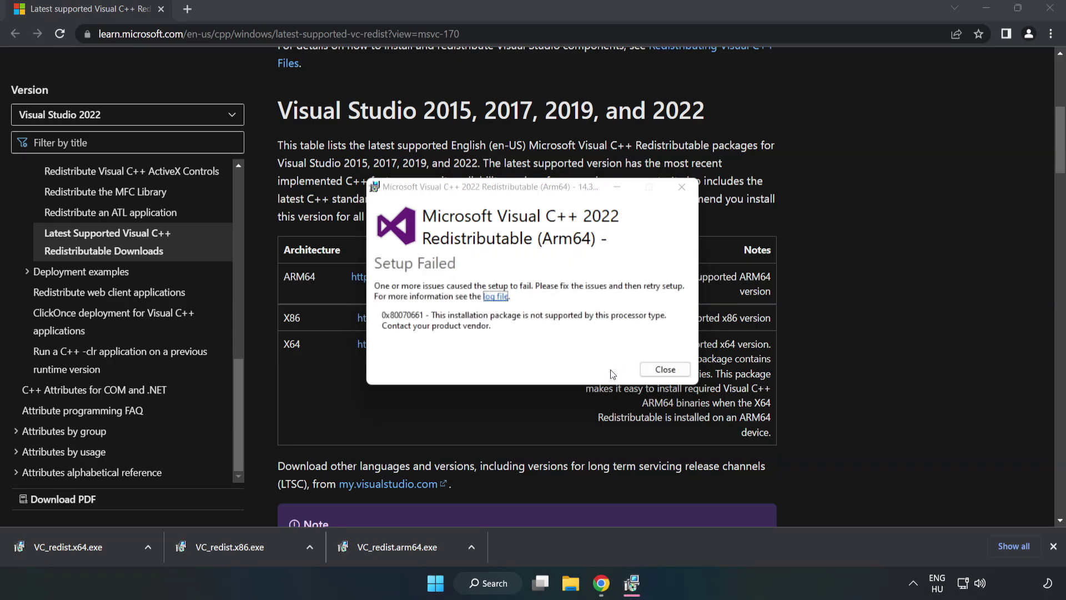
left_click(654, 369)
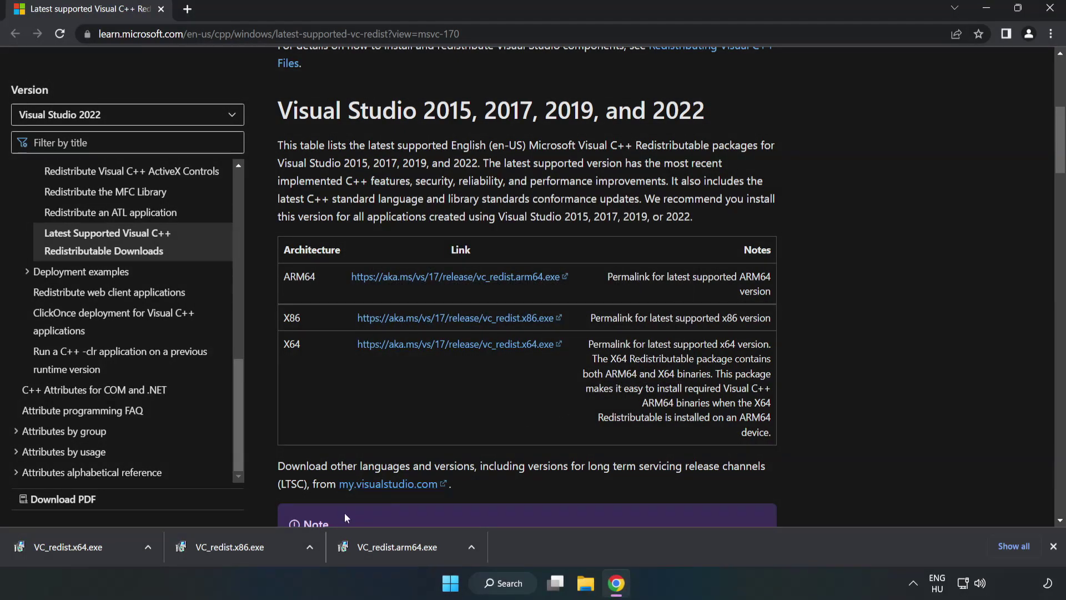
- Install VC_redist.x86.exe with the license terms accepted, and close its setup window
left_click(235, 544)
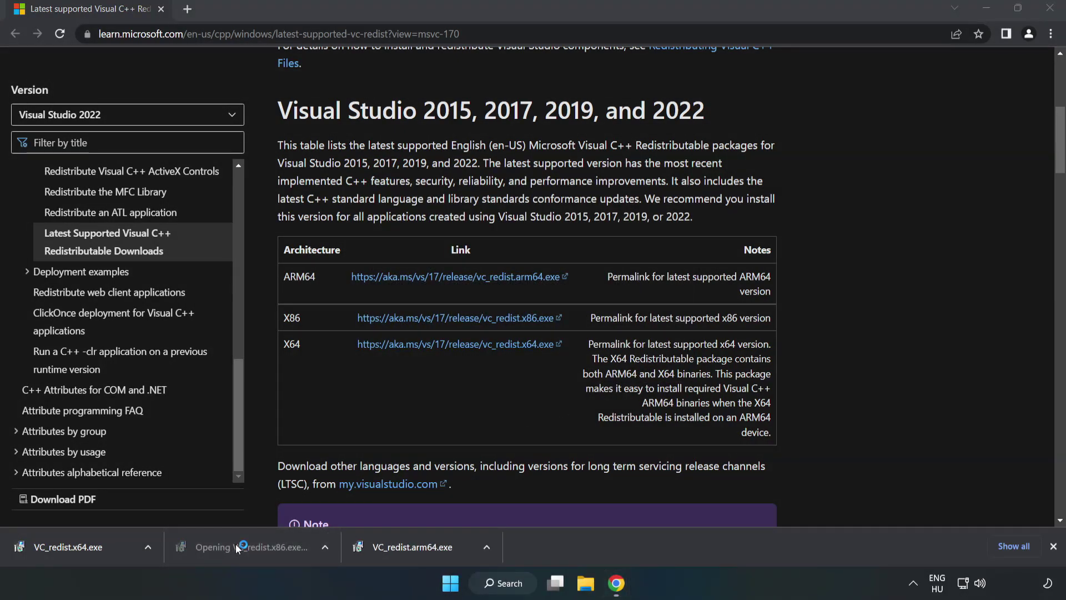
left_click_drag(685, 274, 683, 323)
left_click(378, 347)
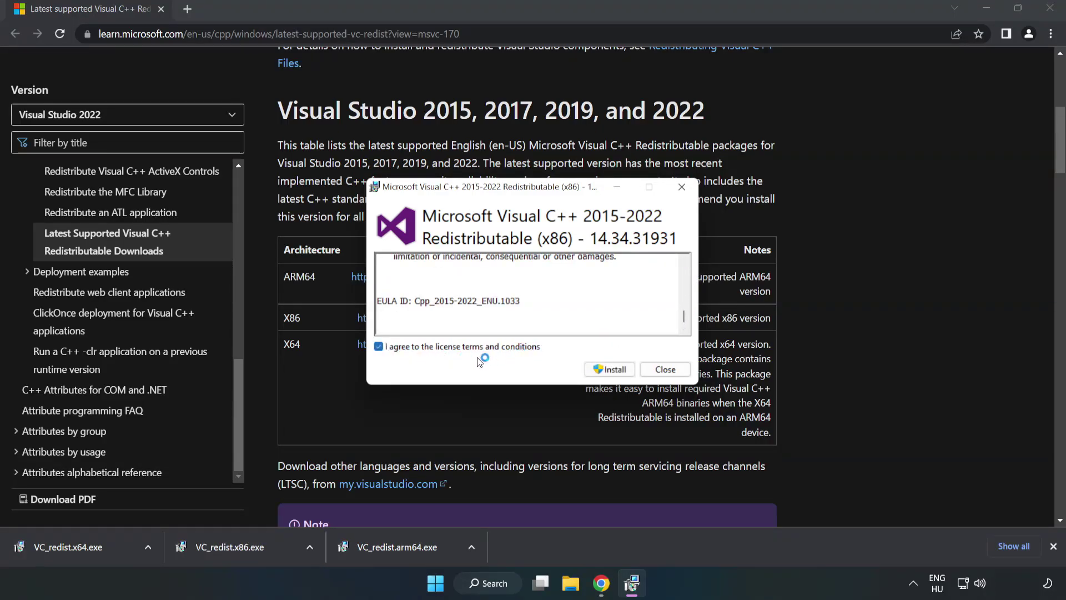
left_click(604, 371)
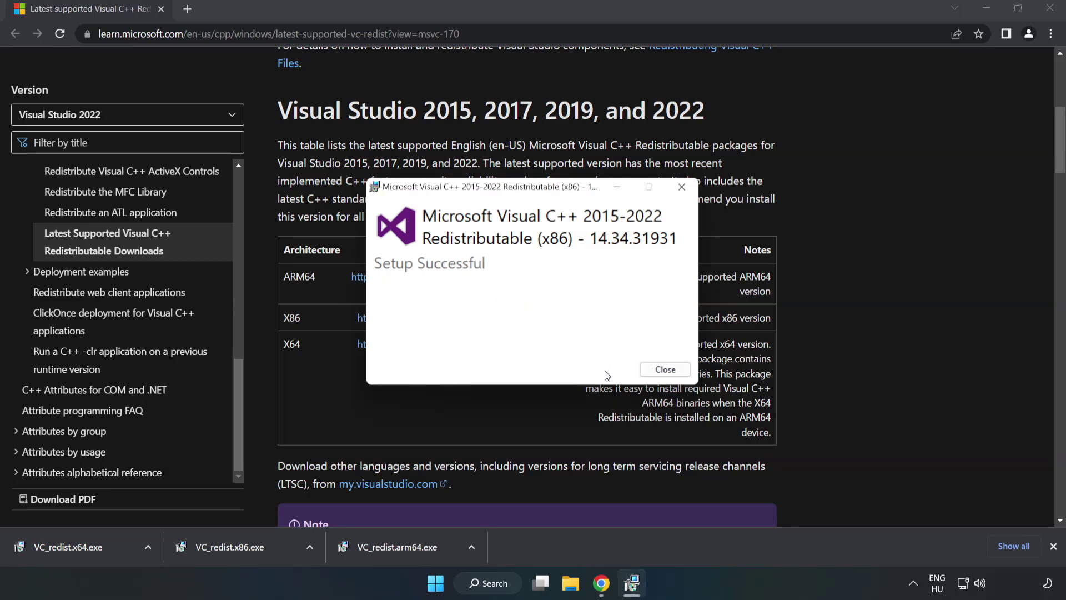
left_click(673, 371)
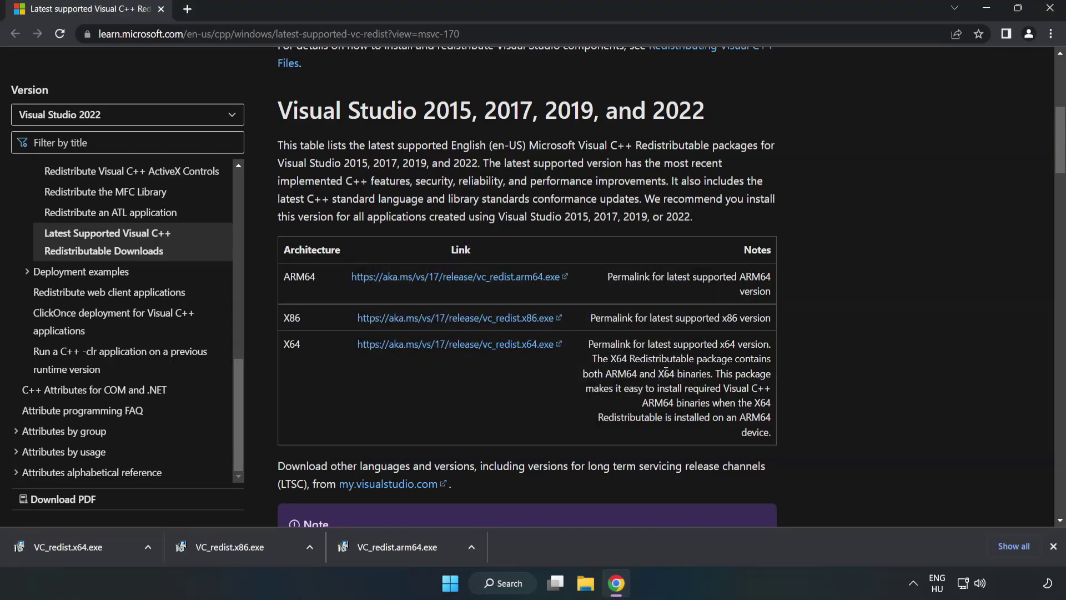
- Install VC_redist.x64.exe with the license terms accepted, and close its setup window and the browser
left_click(58, 547)
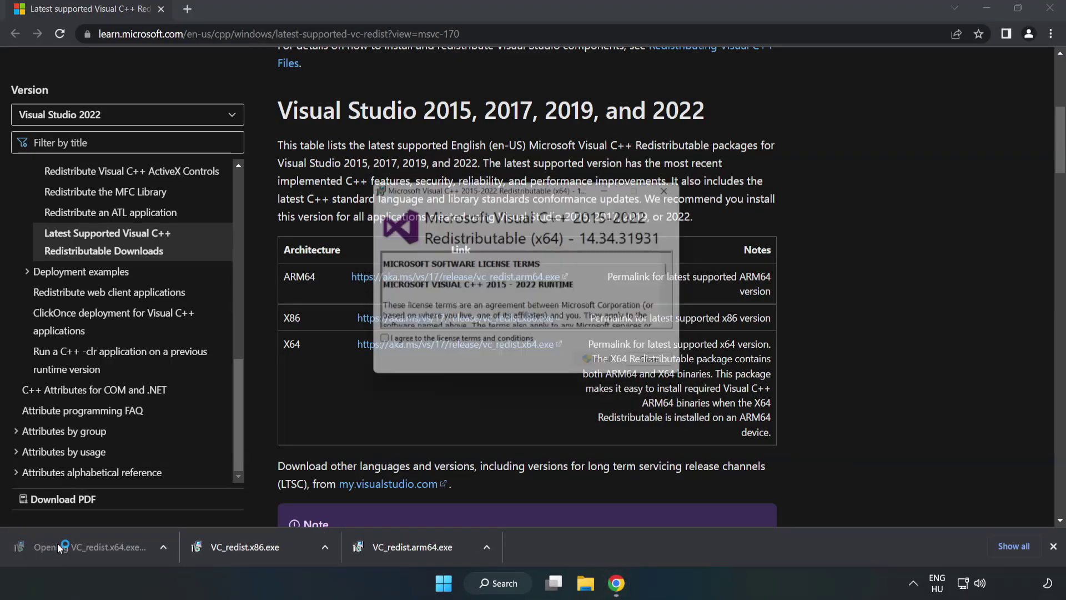
left_click_drag(684, 275, 686, 324)
left_click(380, 347)
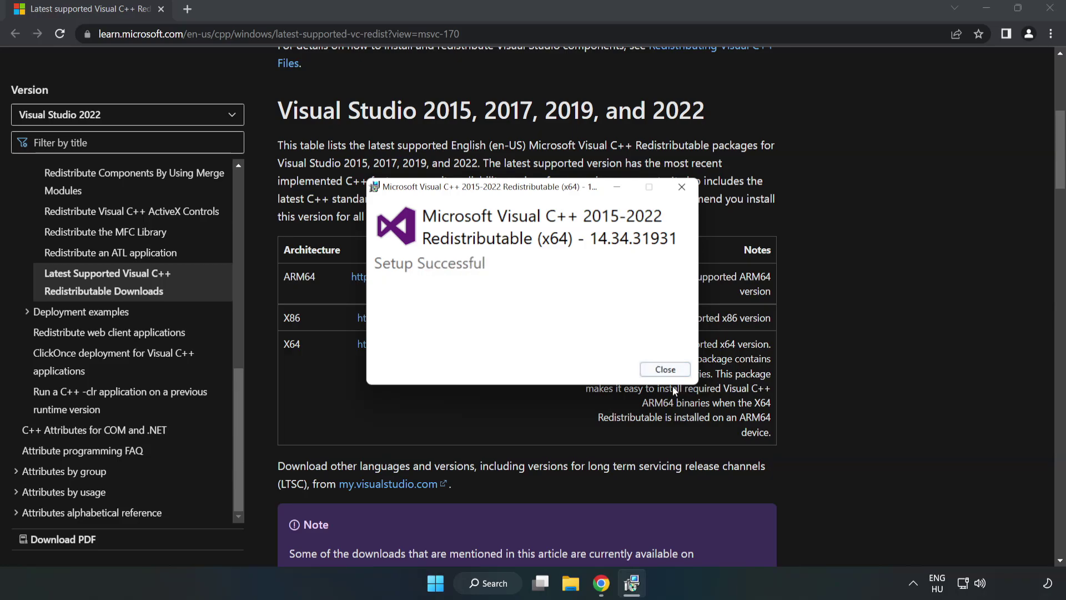
left_click(670, 372)
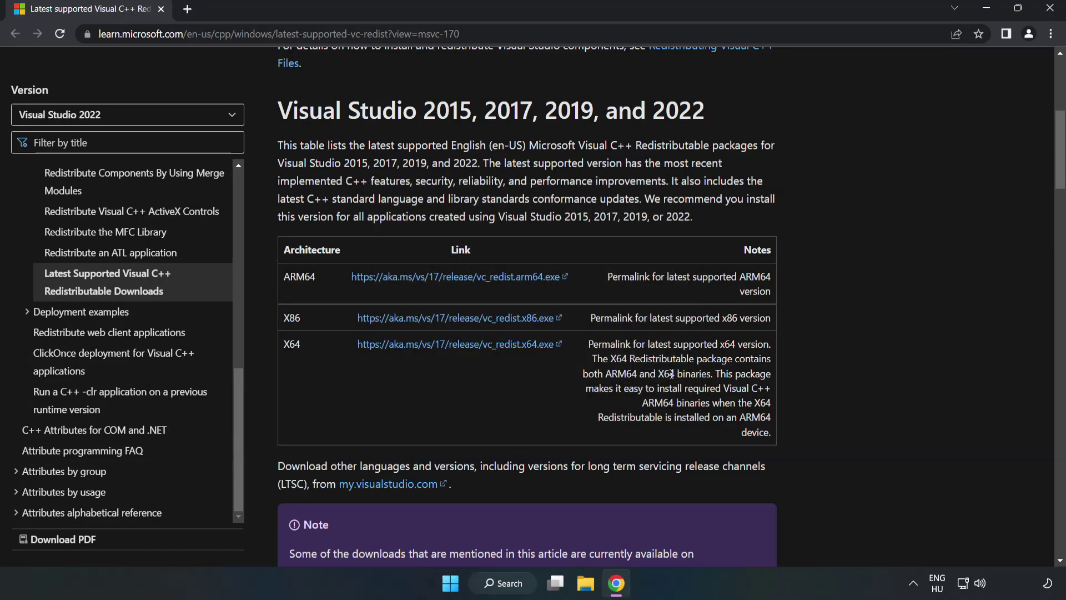
left_click(1051, 12)
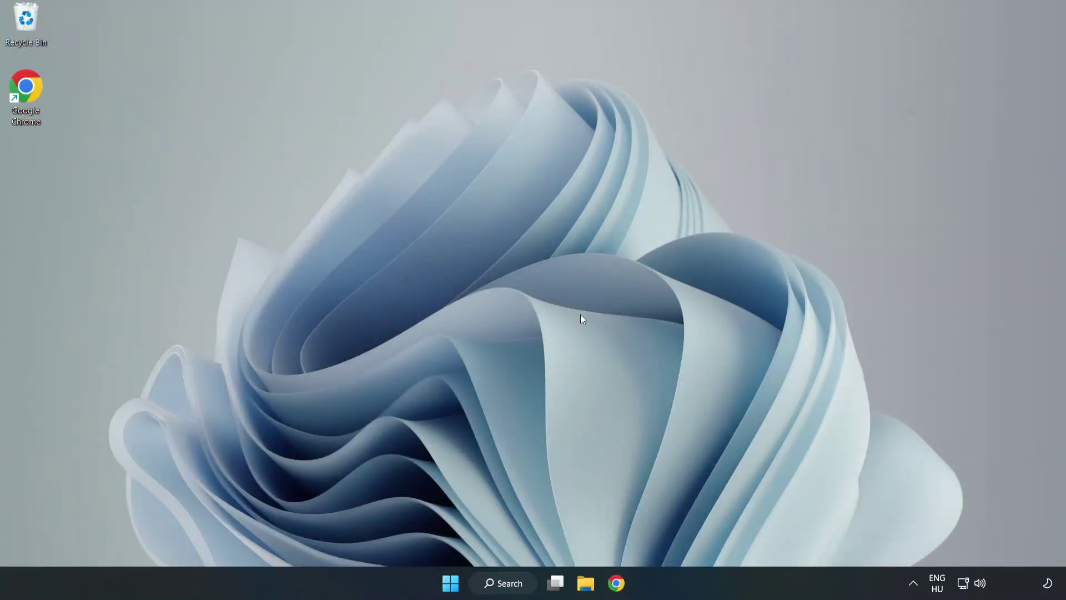
- Search Windows for cmd and run Command Prompt as administrator
left_click(518, 584)
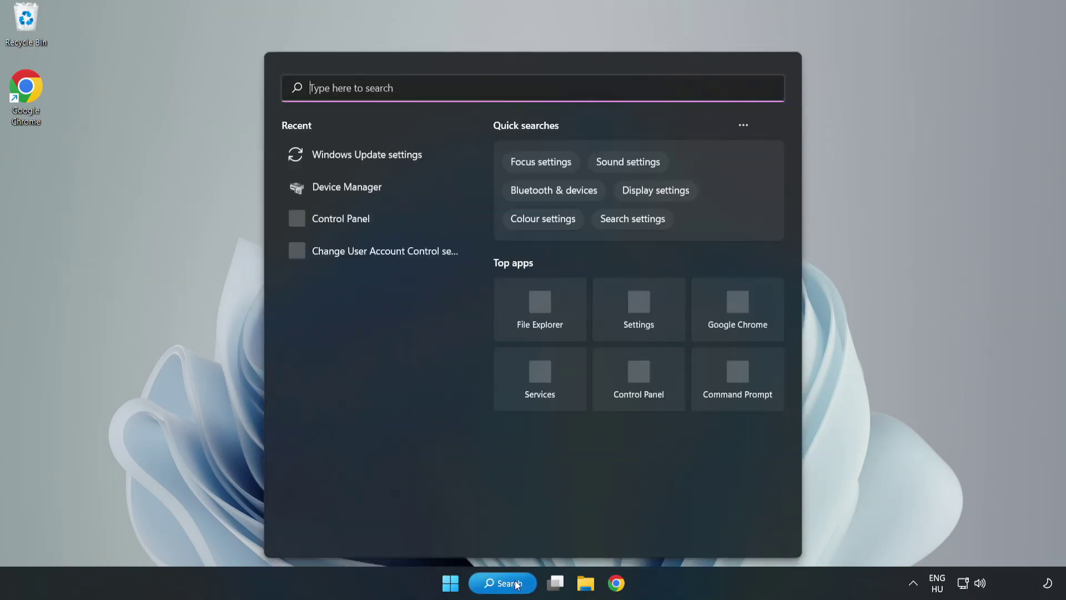
type("cmd")
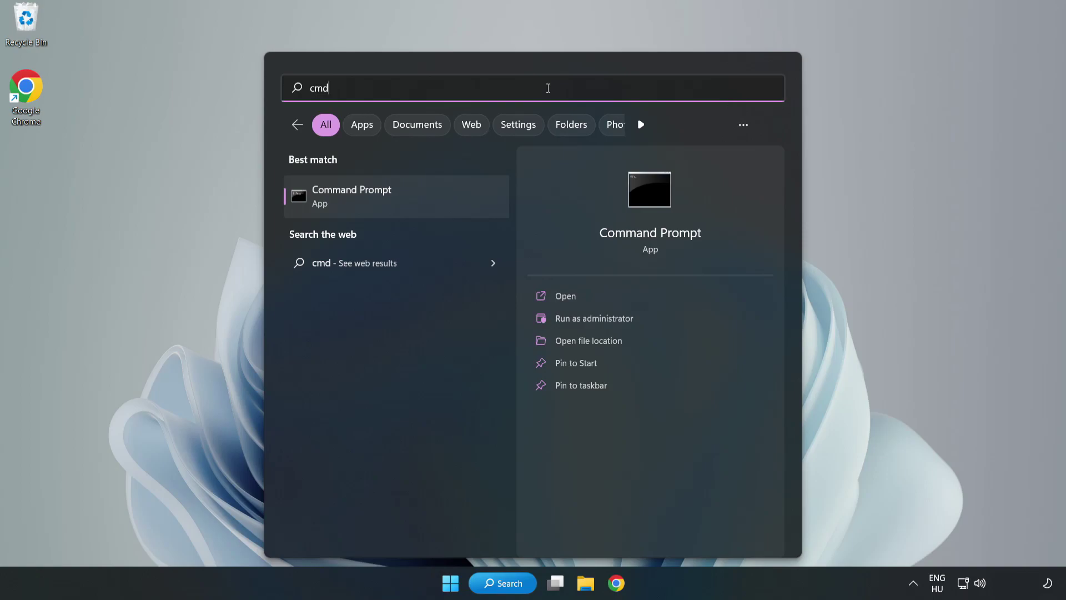
left_click(420, 202)
right_click(419, 202)
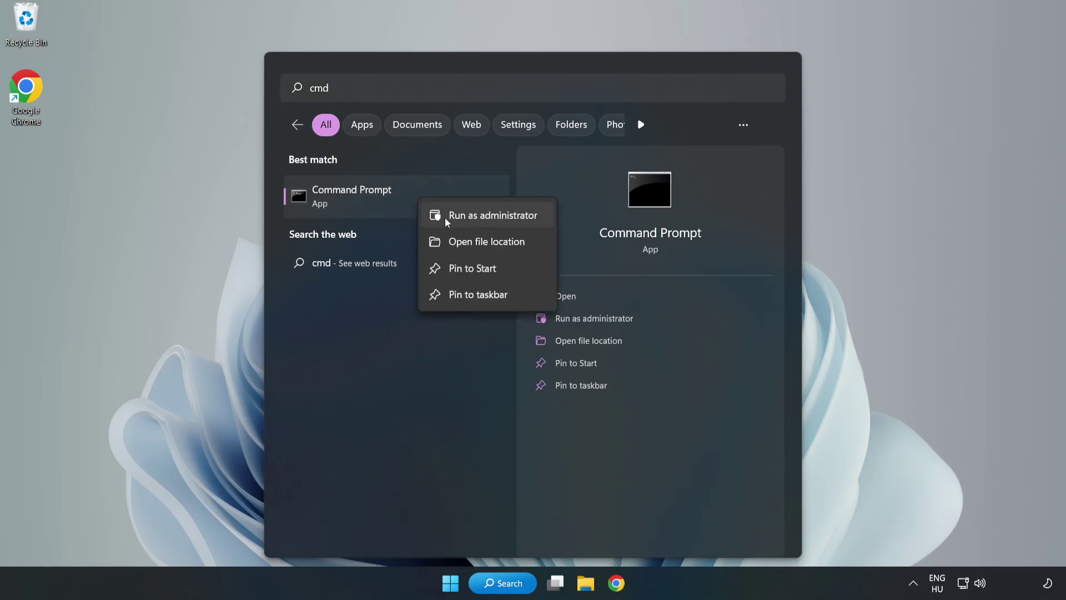
left_click(460, 216)
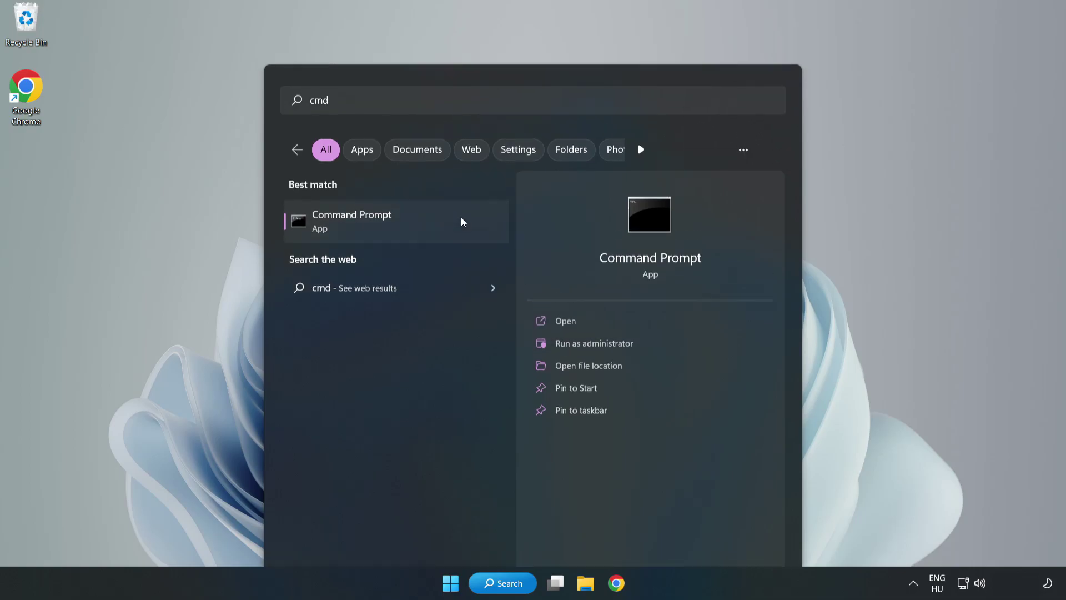
- Run sfc /scannow in the administrator Command Prompt and close the window once the system scan is complete
left_click_drag(425, 119, 543, 121)
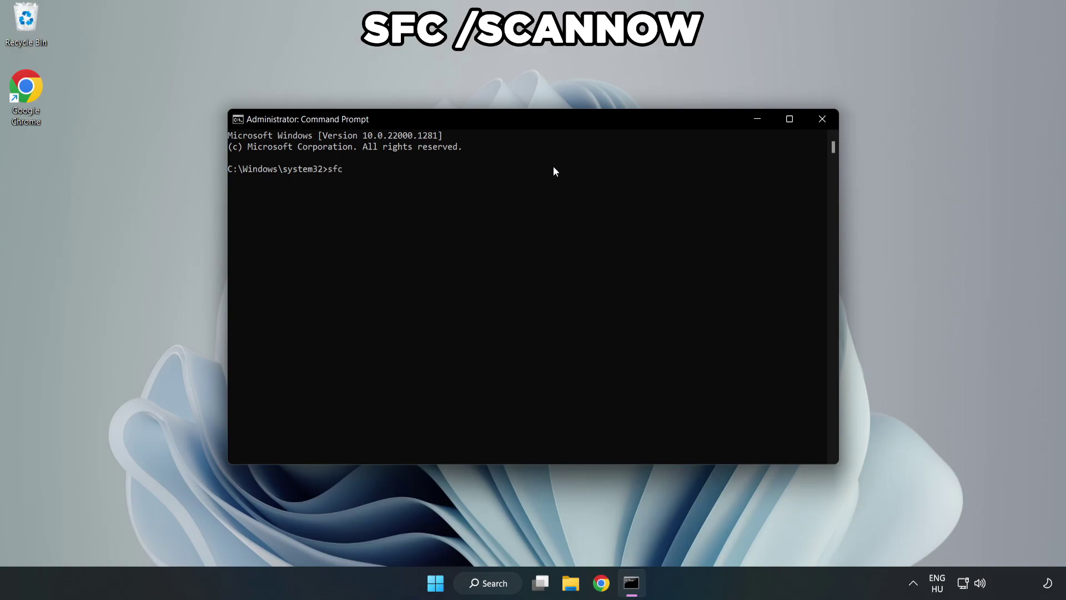
type("sfc /scannow")
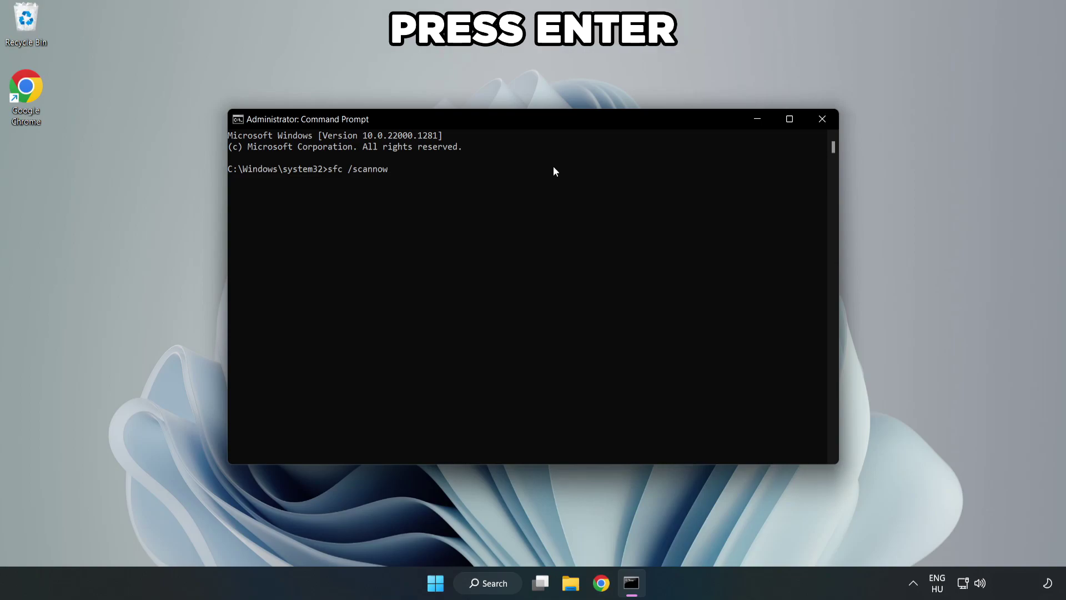
key("Return")
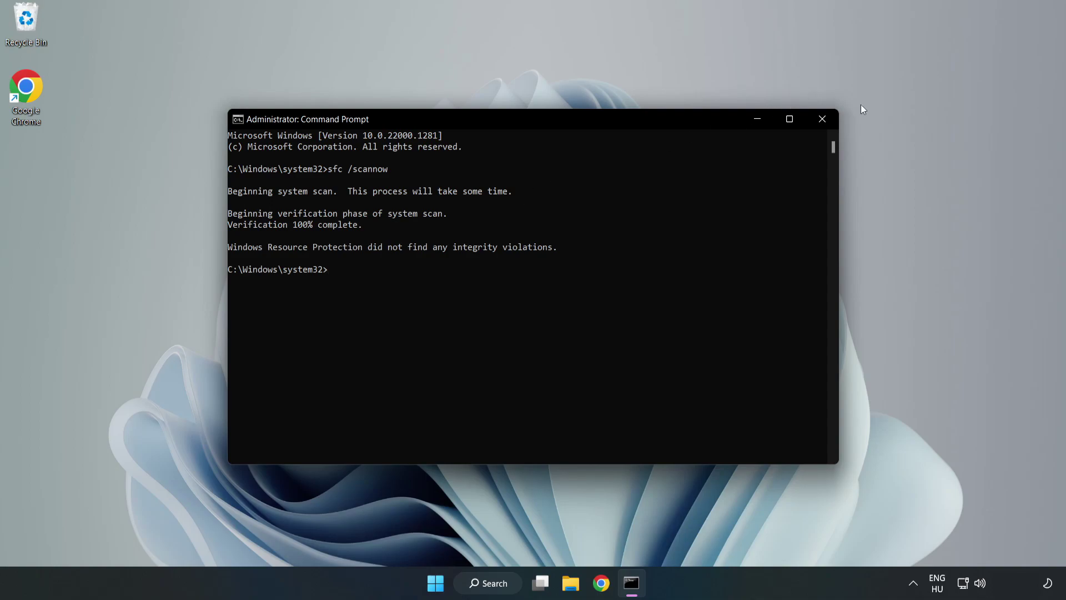
left_click(821, 127)
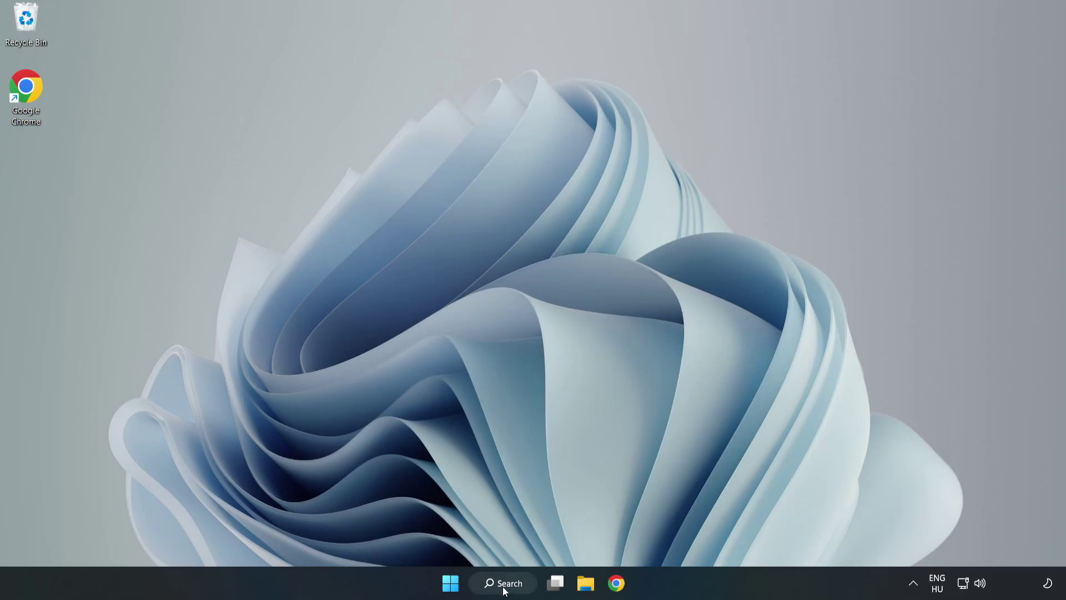
- Search Windows for security and open Windows Security
left_click(505, 588)
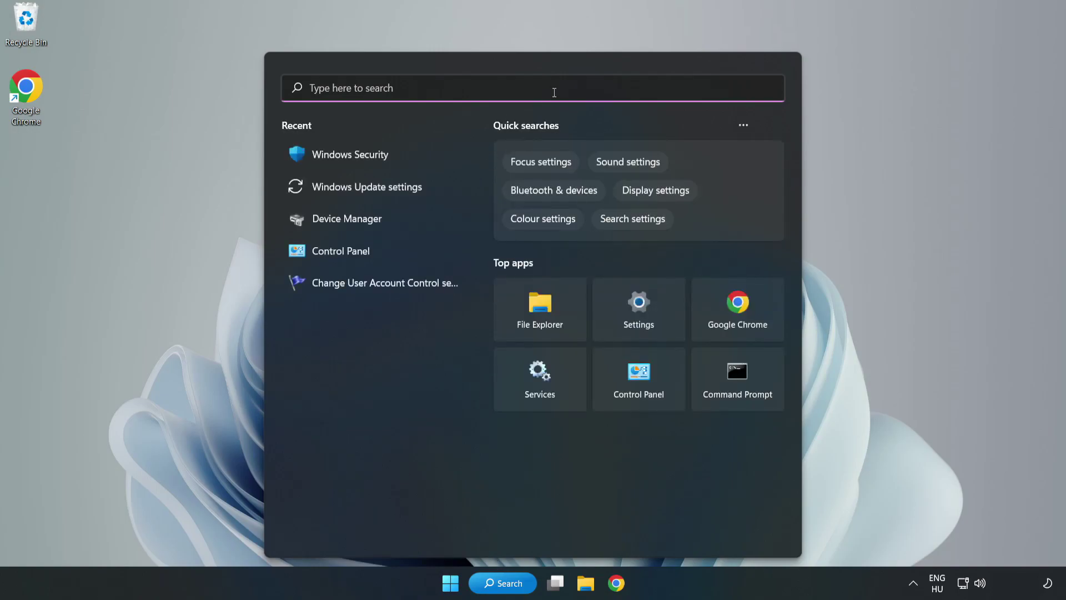
type("sec")
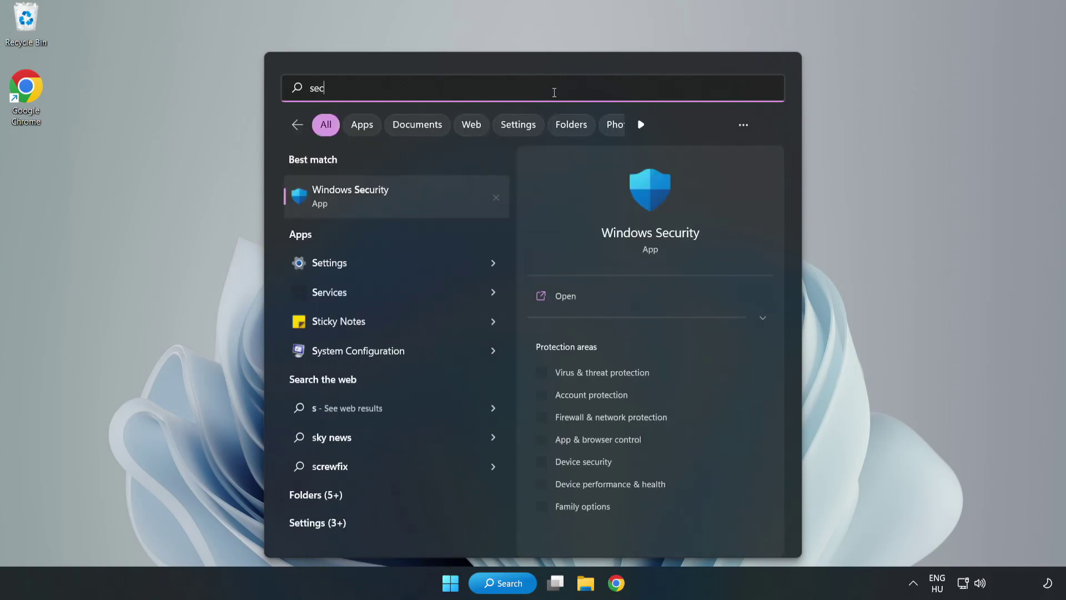
type("urity")
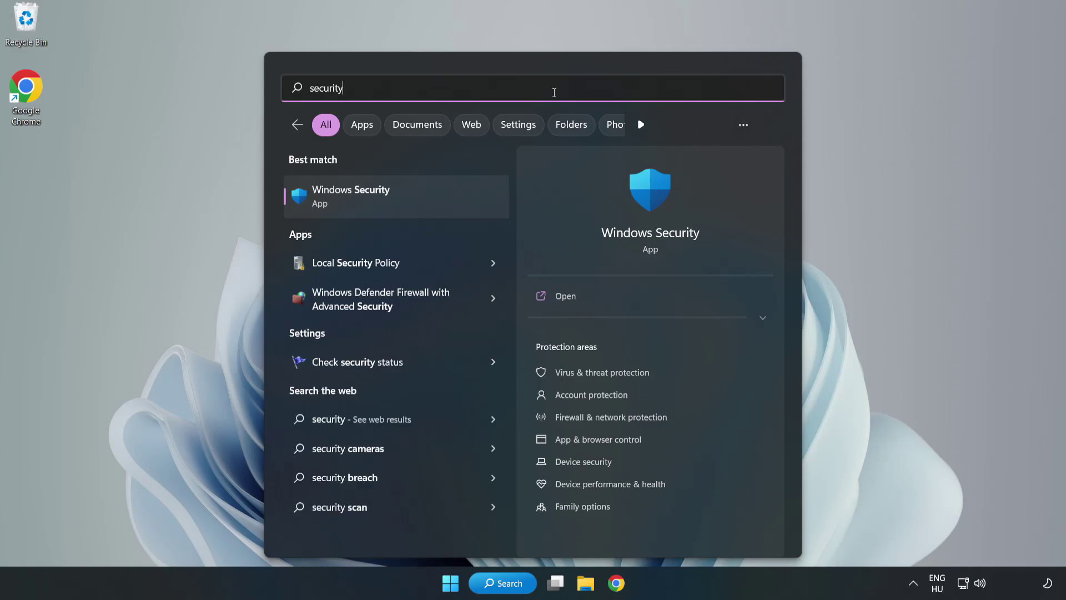
left_click(386, 205)
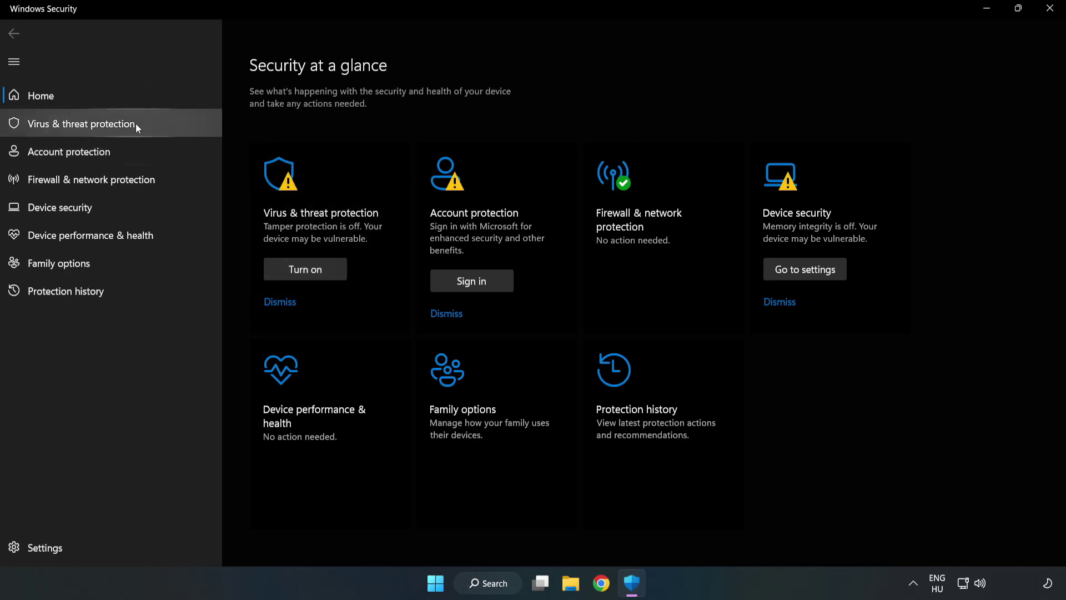
- Open the exclusions page for Microsoft Defender Antivirus within the Virus & threat protection settings
left_click(70, 129)
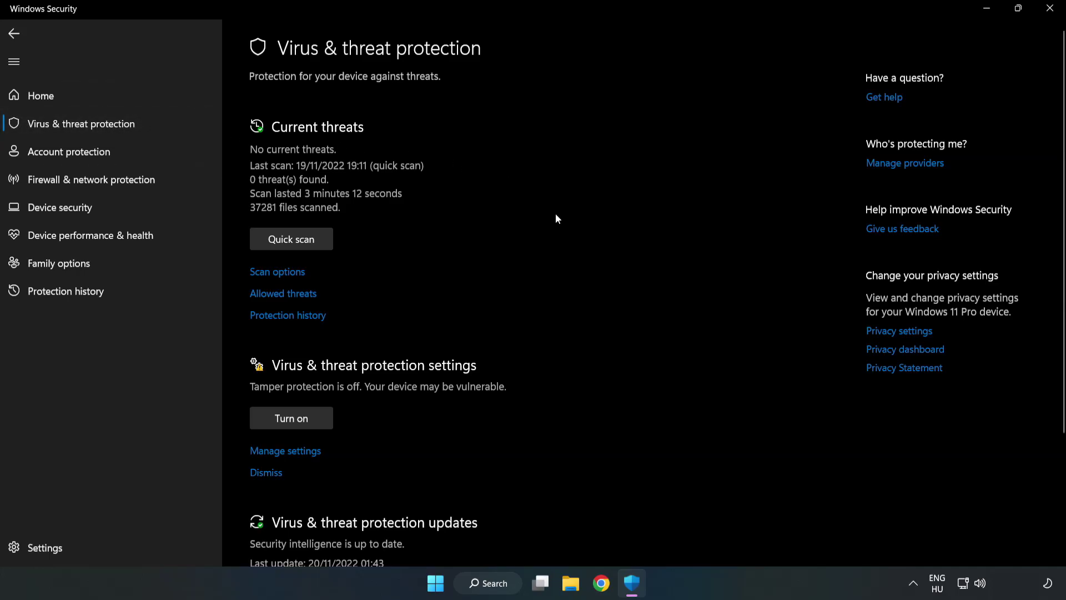
scroll(557, 218, "down", 3)
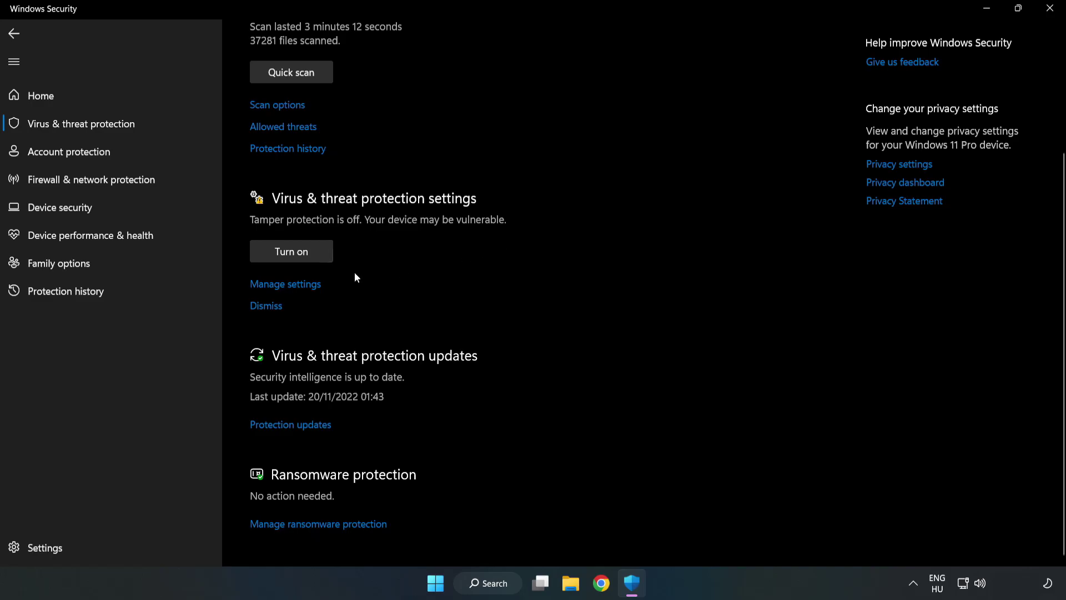
left_click(292, 290)
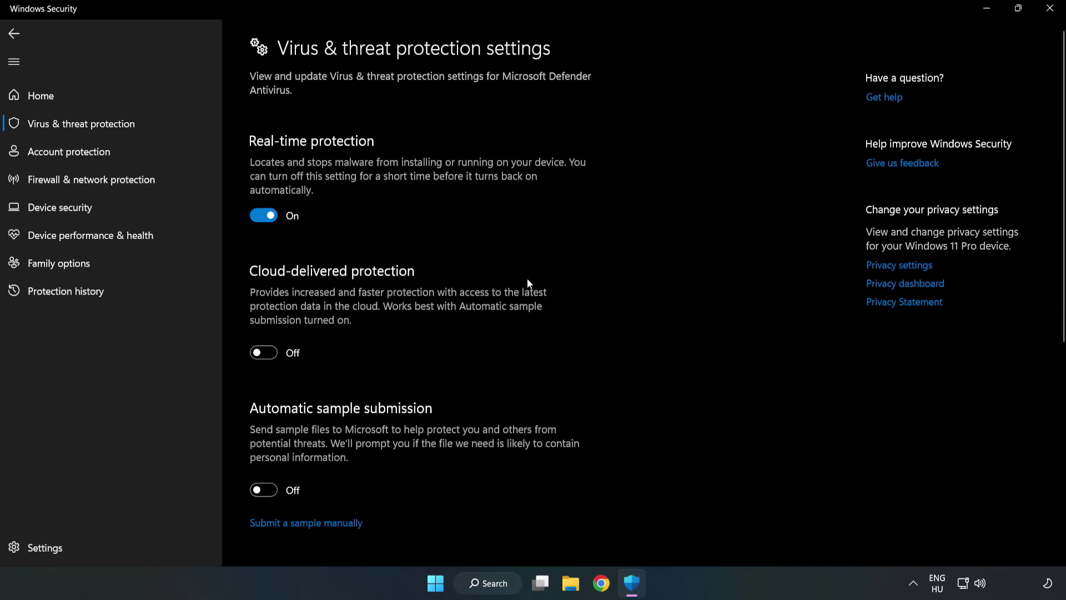
scroll(678, 284, "down", 5)
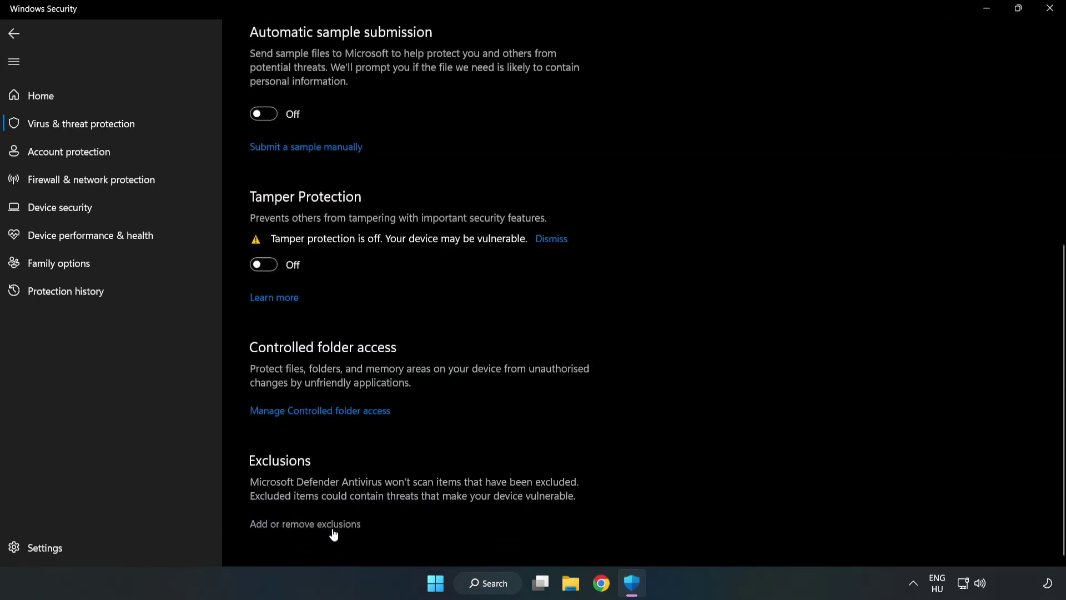
scroll(315, 527, "up", 3)
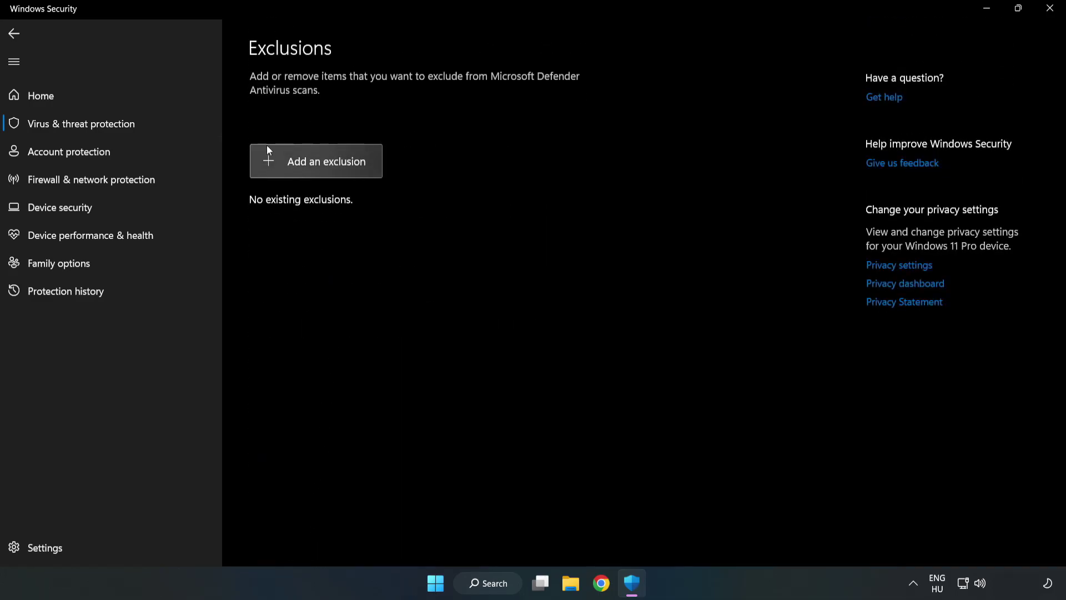
- Add a file exclusion for the NOT WORKING APP shortcut in C: > Program Files (x86) > NOT WORKING APP, and close Windows Security
left_click(326, 169)
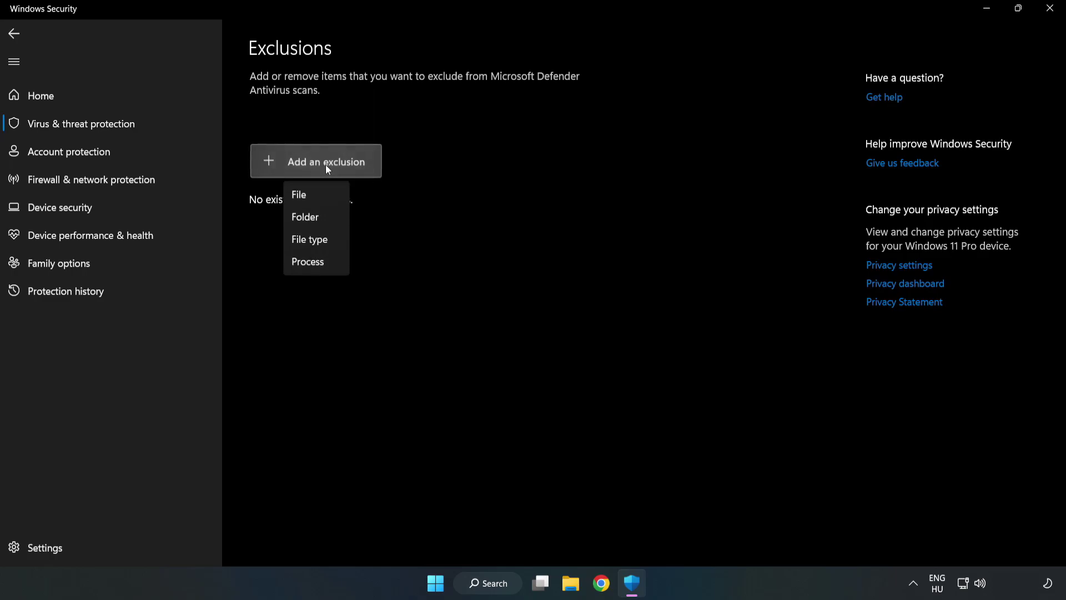
left_click(304, 195)
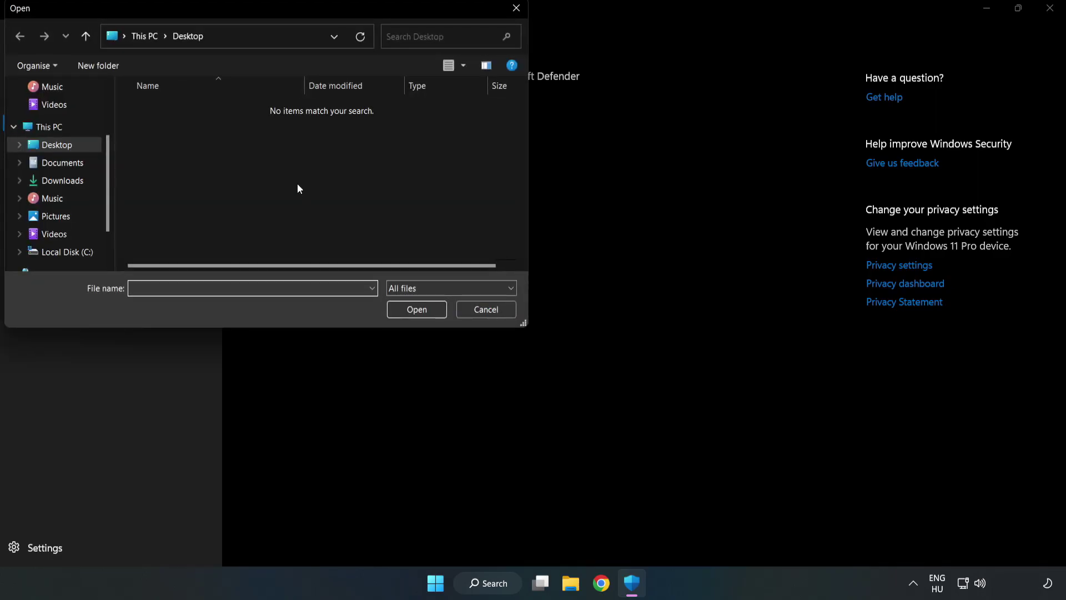
left_click_drag(286, 14, 491, 124)
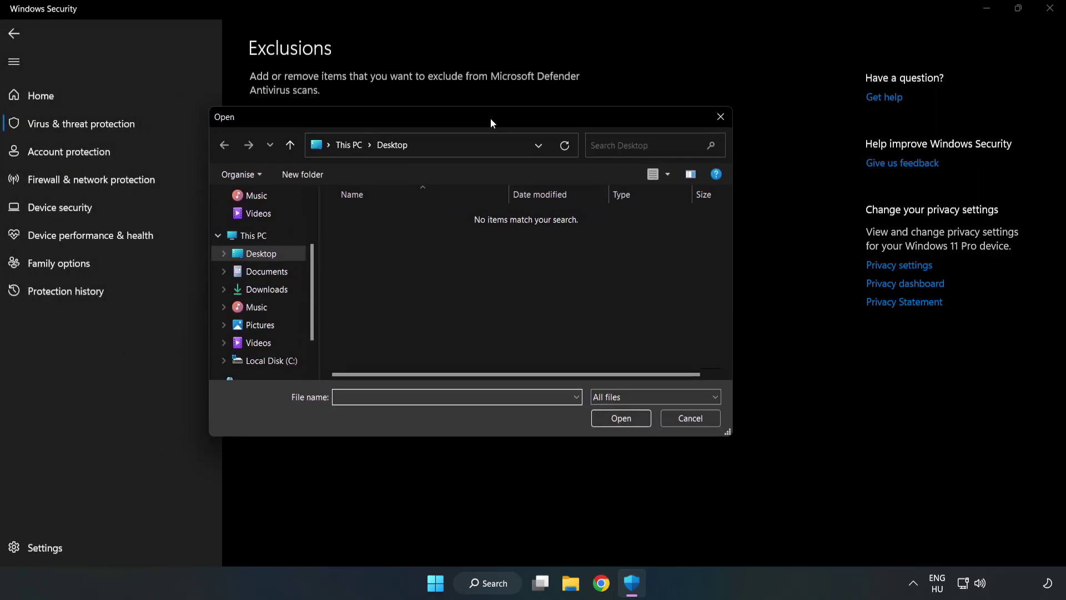
left_click(275, 361)
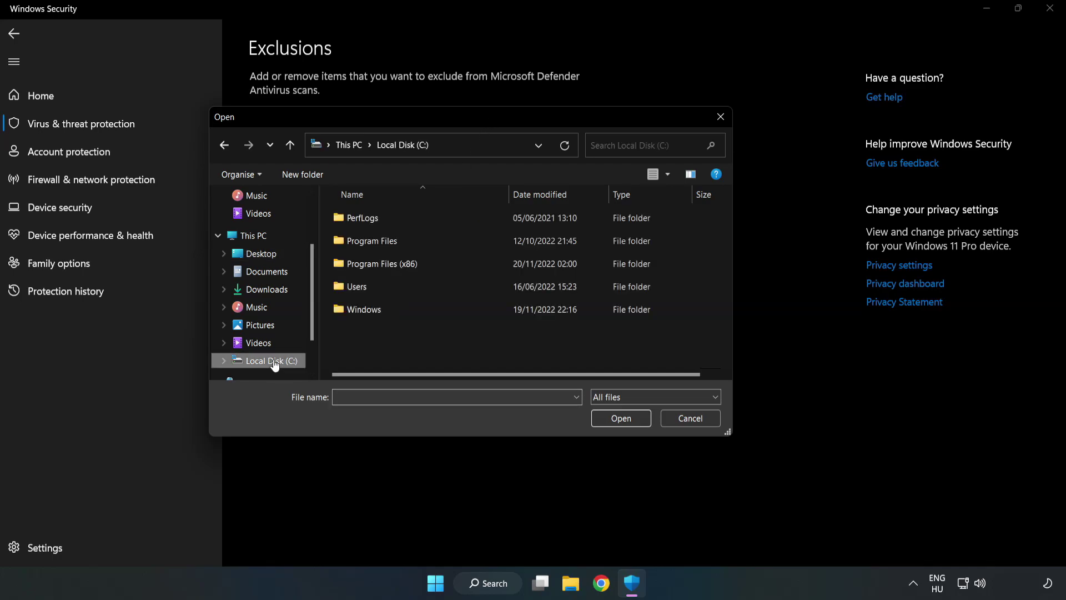
double_click(419, 265)
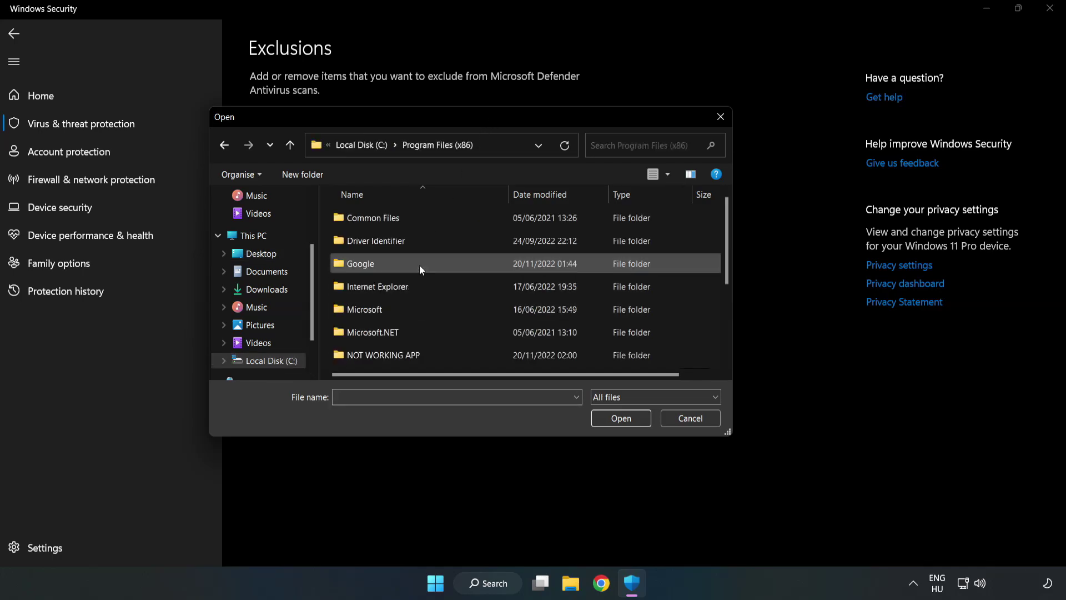
double_click(419, 355)
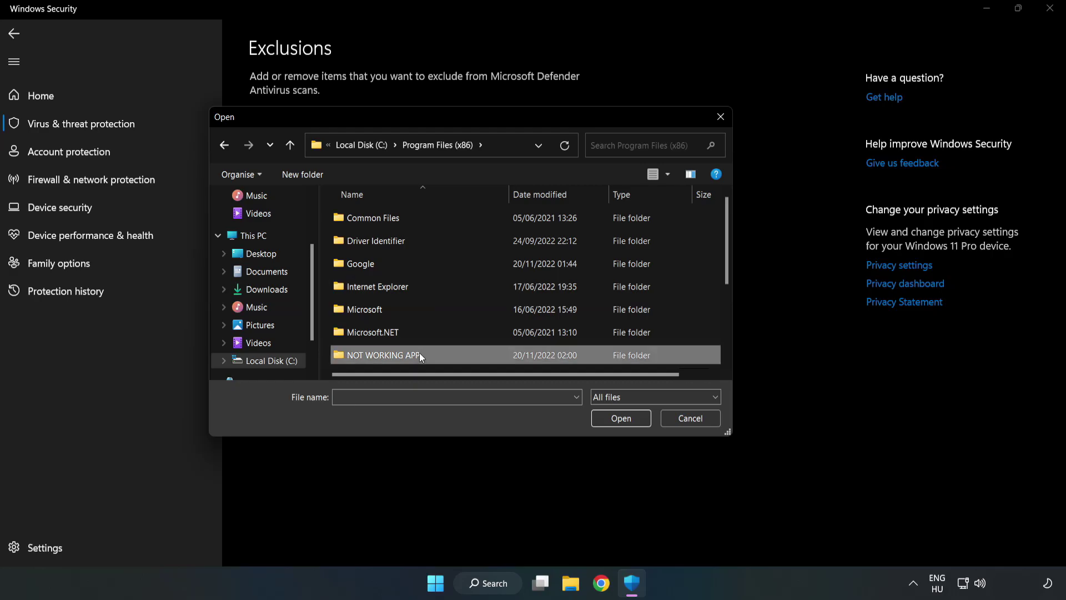
left_click(376, 217)
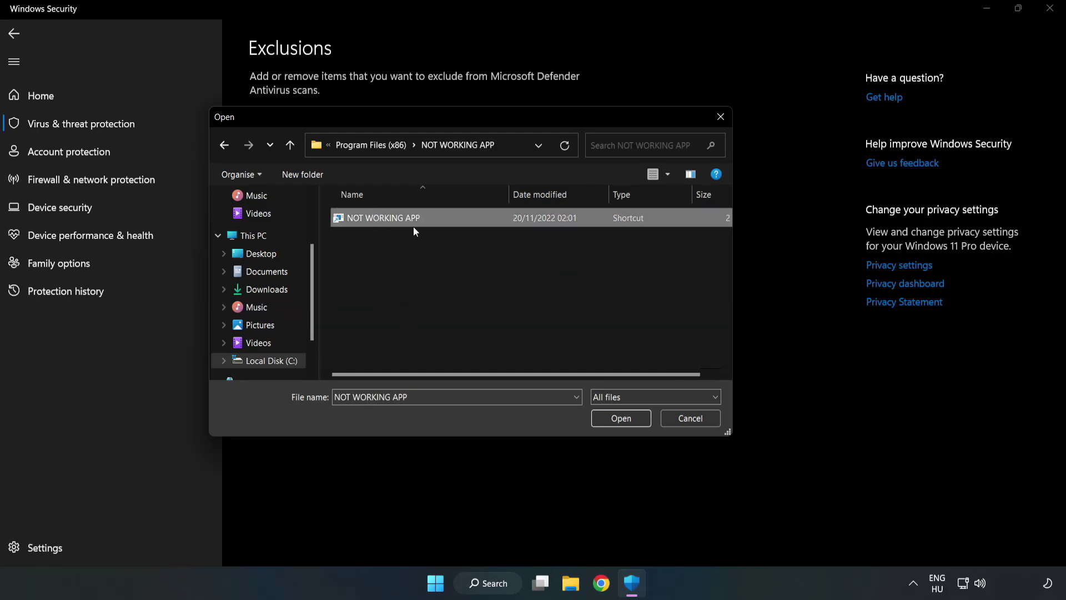
left_click(622, 423)
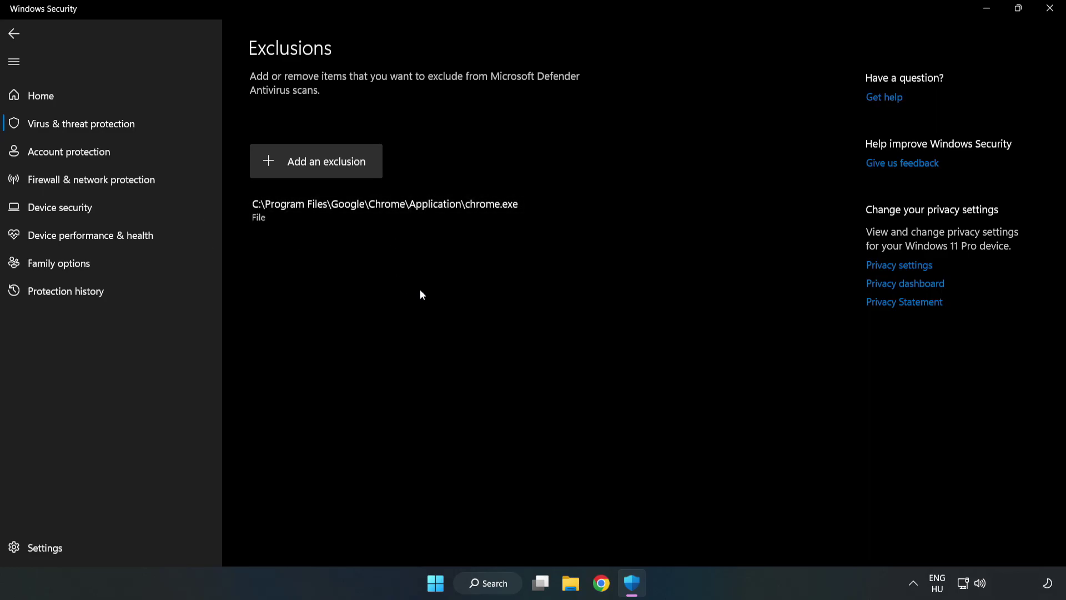
left_click(1049, 14)
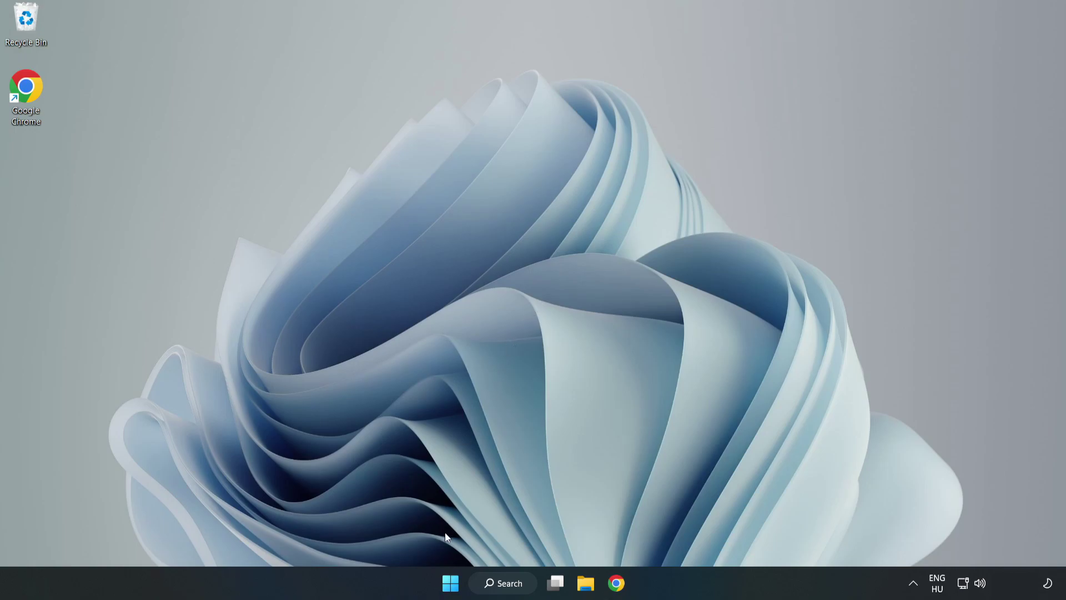
- Bring up the power options to restart the PC
left_click(451, 583)
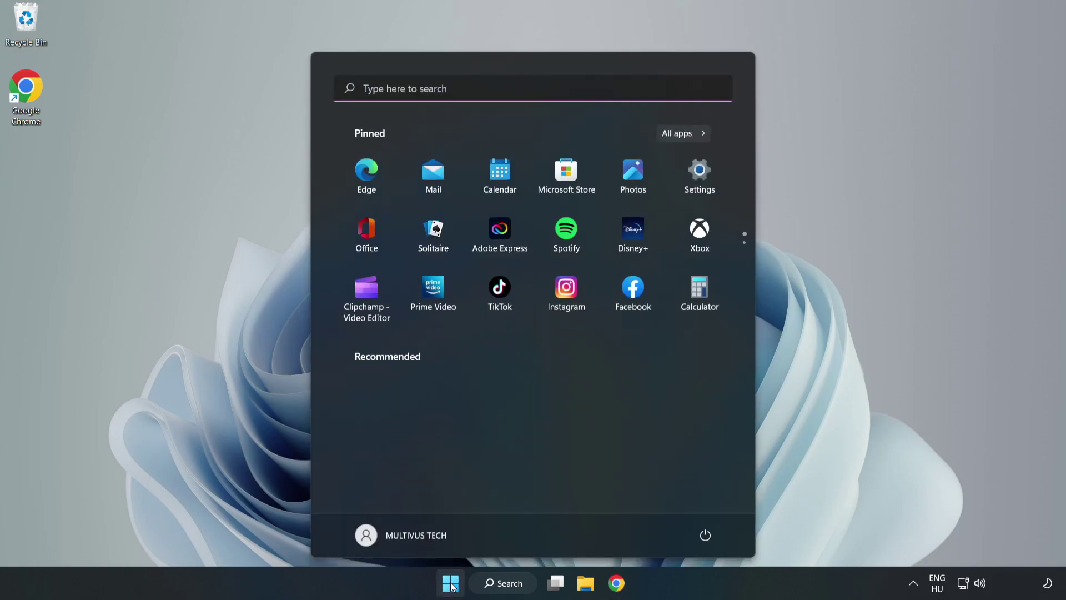
left_click(711, 536)
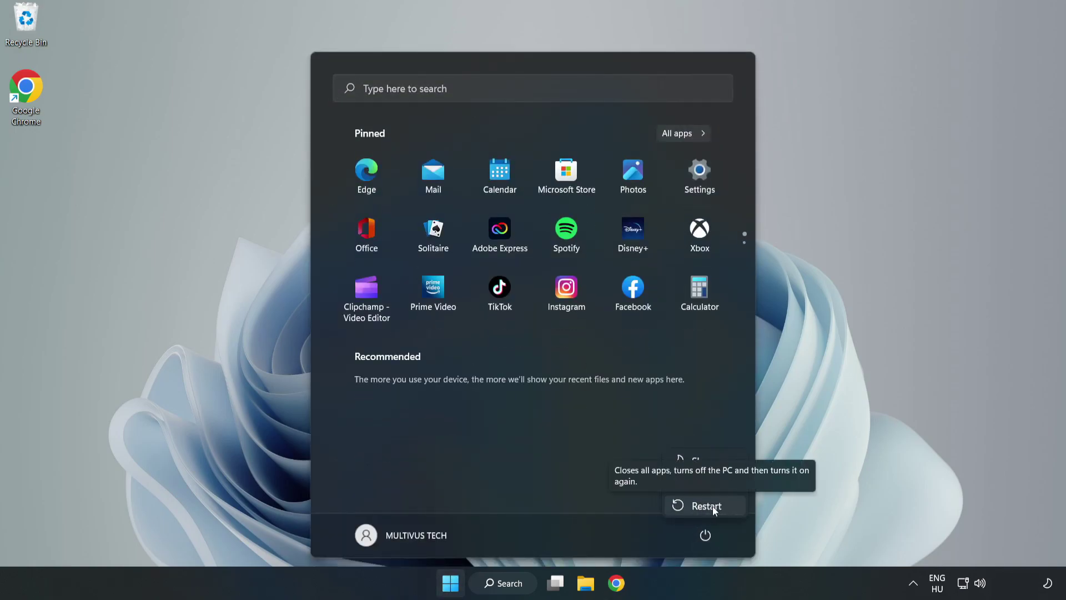